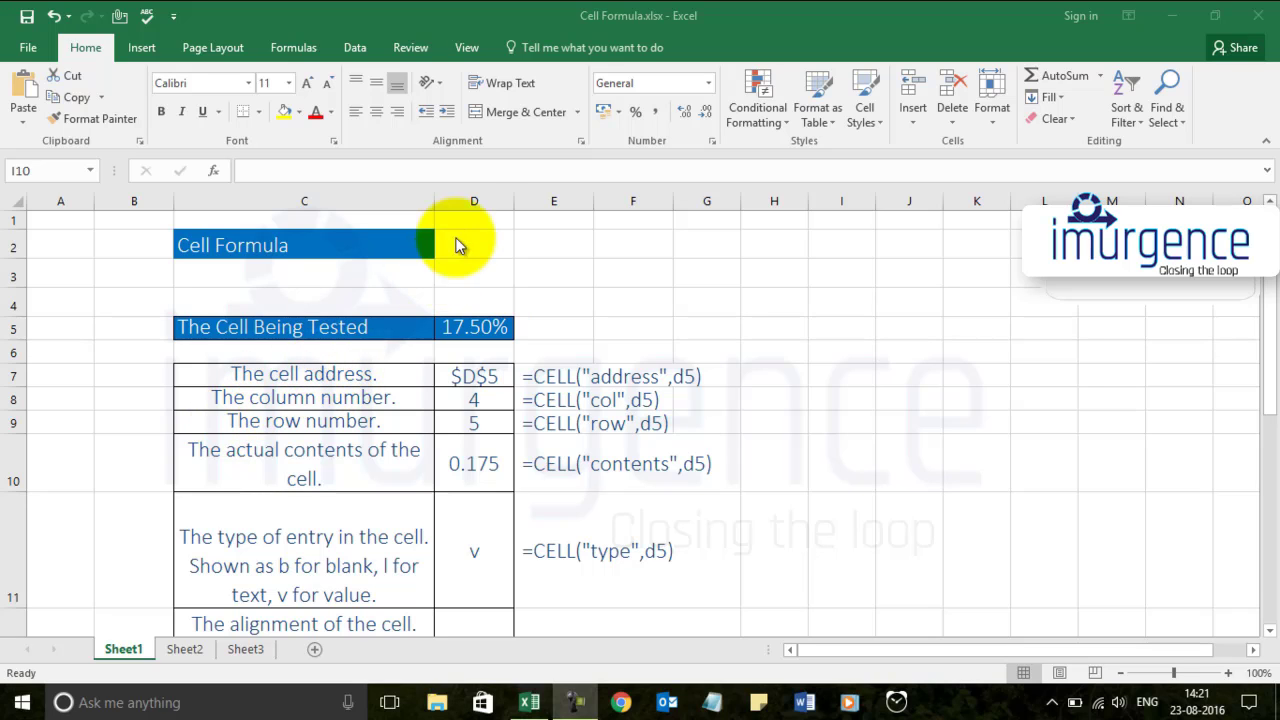
- Examine the tested cell D5, the list of CELL function attributes, and the cell address formula in row 7
click(475, 325)
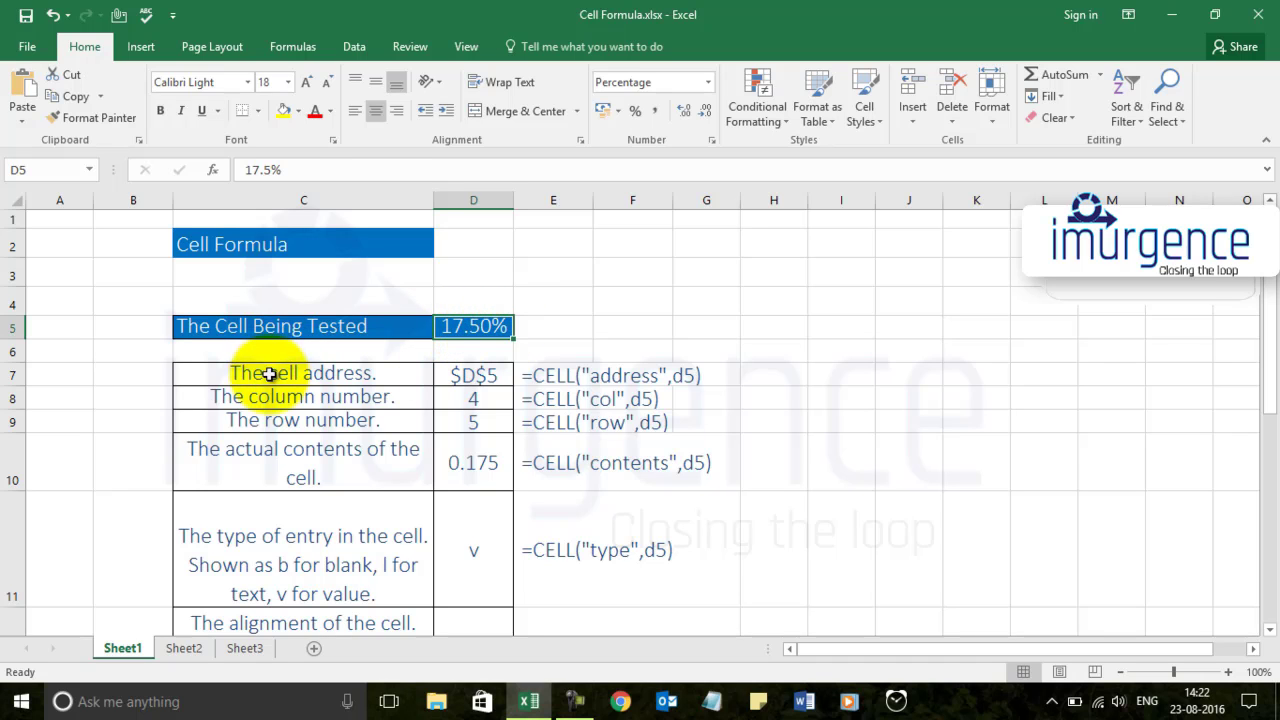
scroll(335, 395, down, 4)
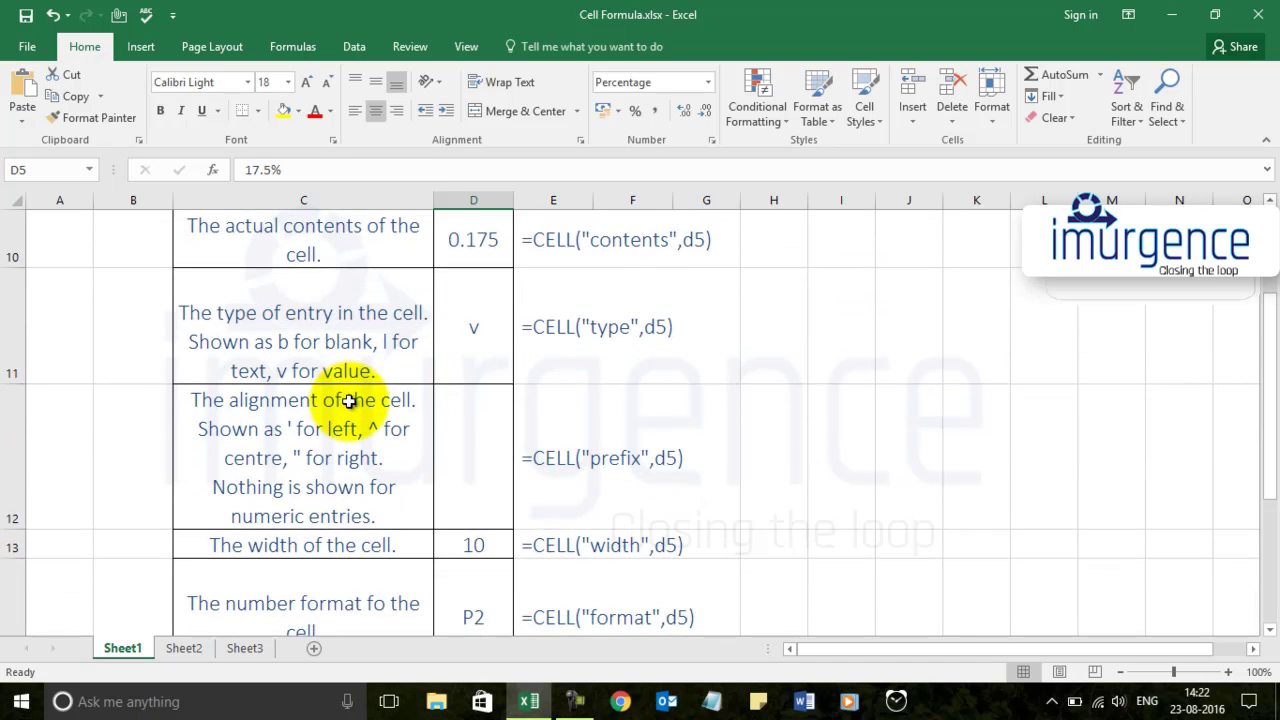
scroll(350, 400, down, 1)
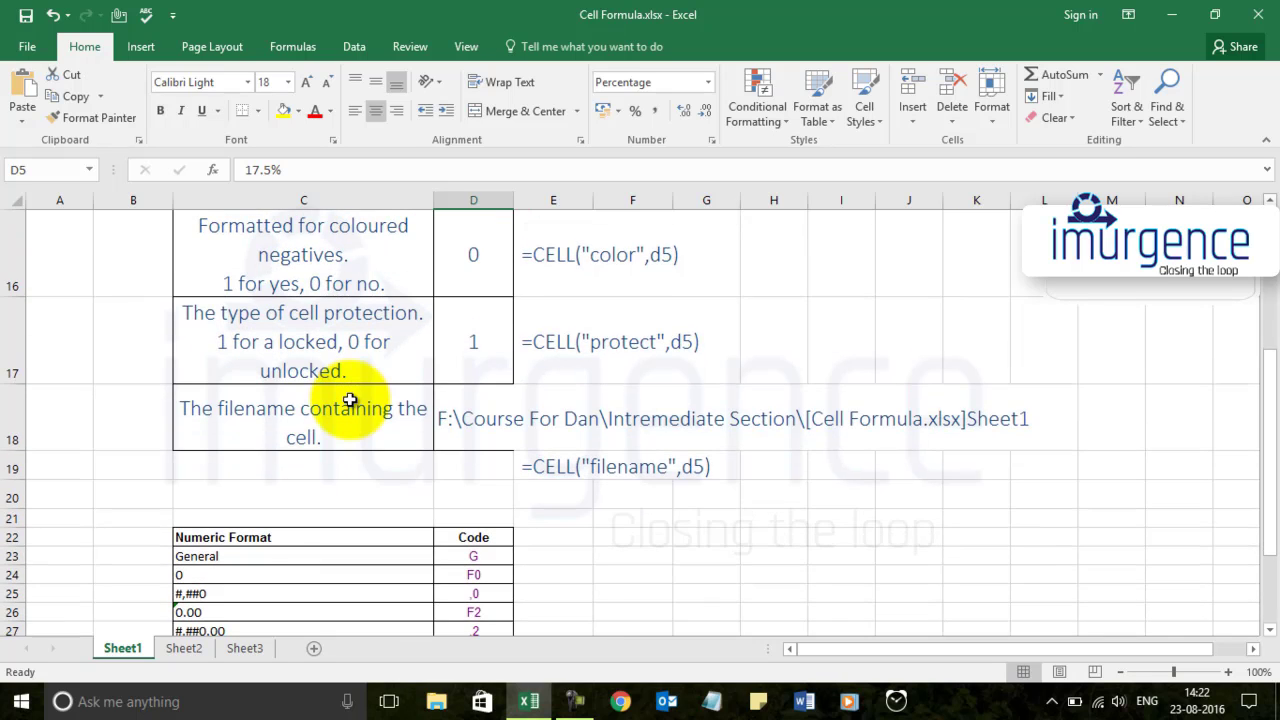
scroll(350, 400, up, 5)
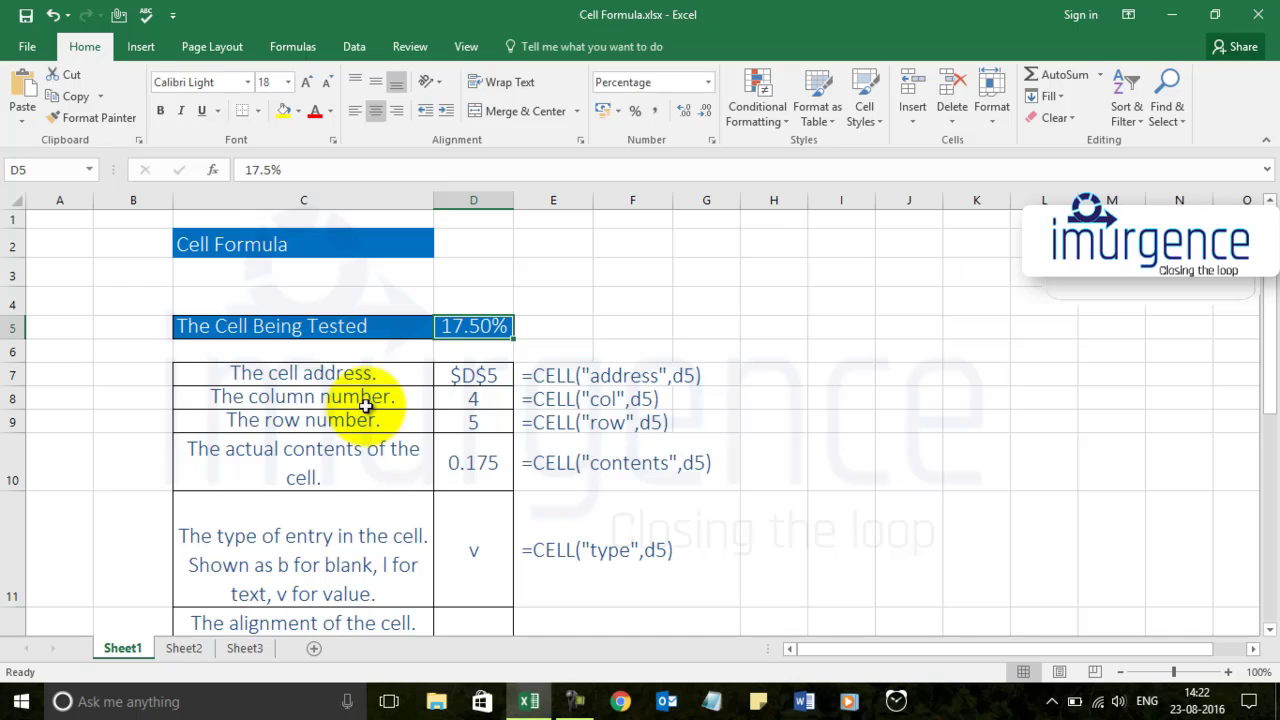
click(340, 372)
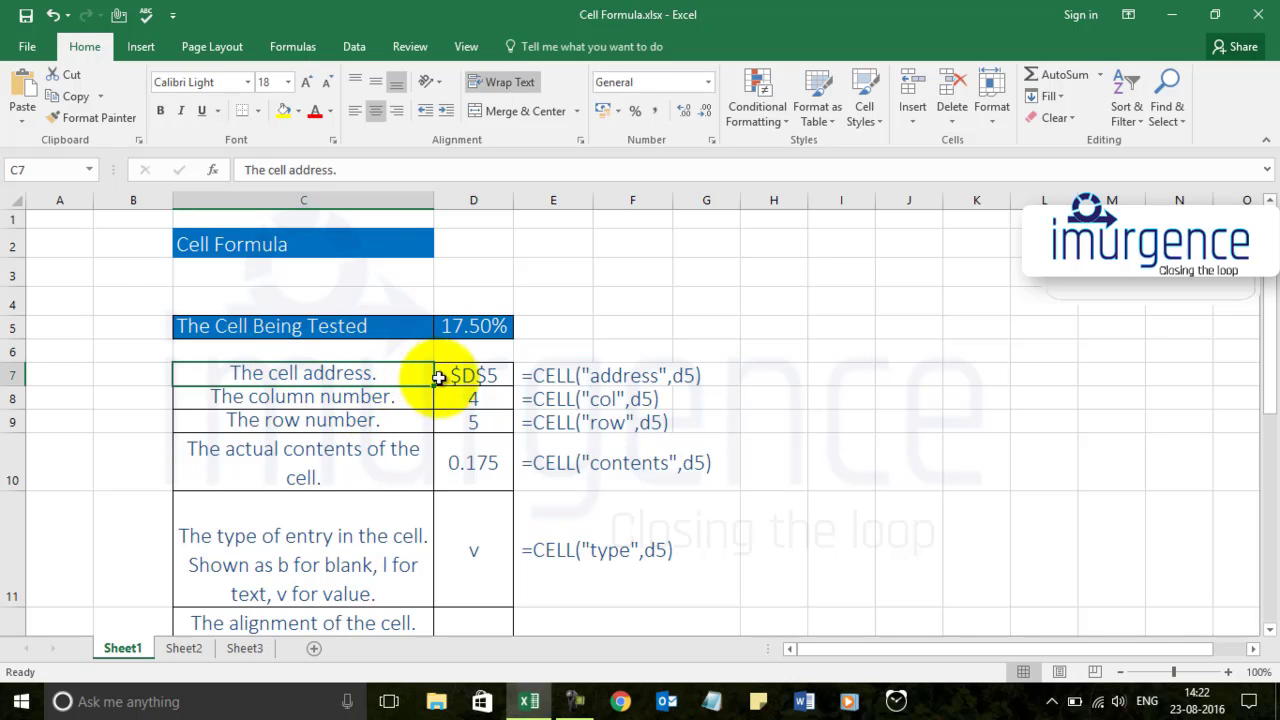
click(560, 378)
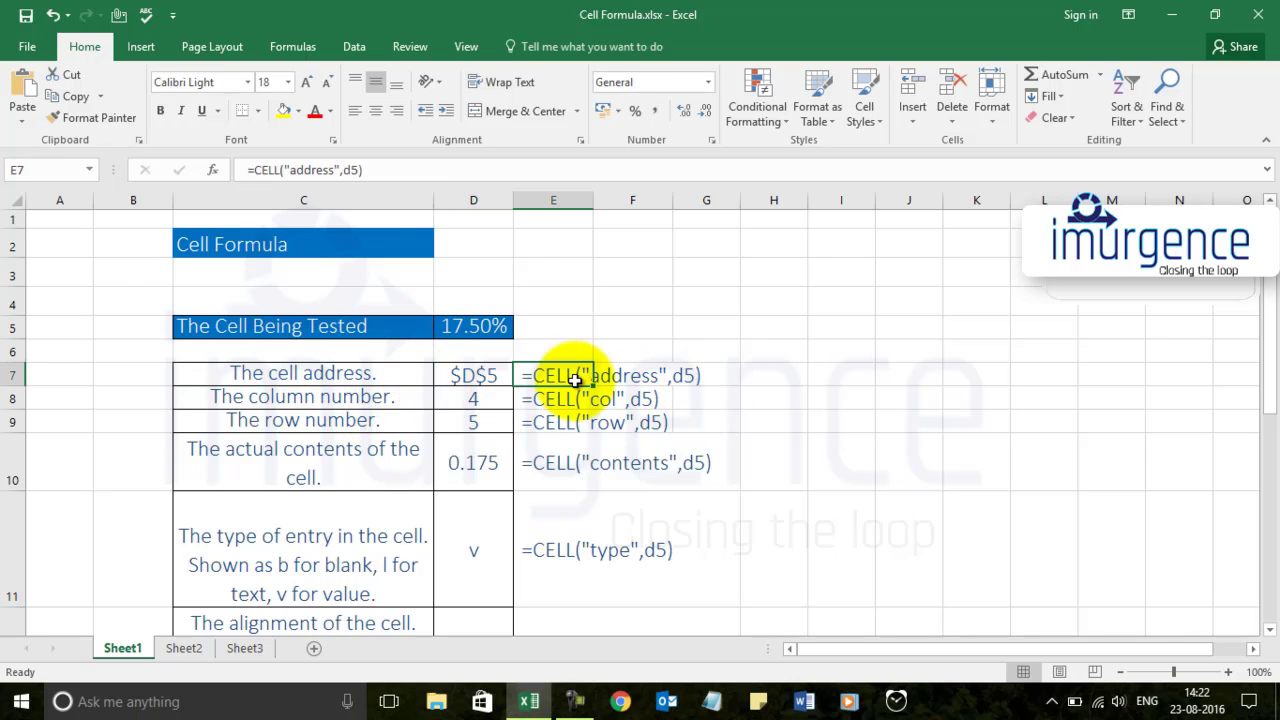
click(731, 377)
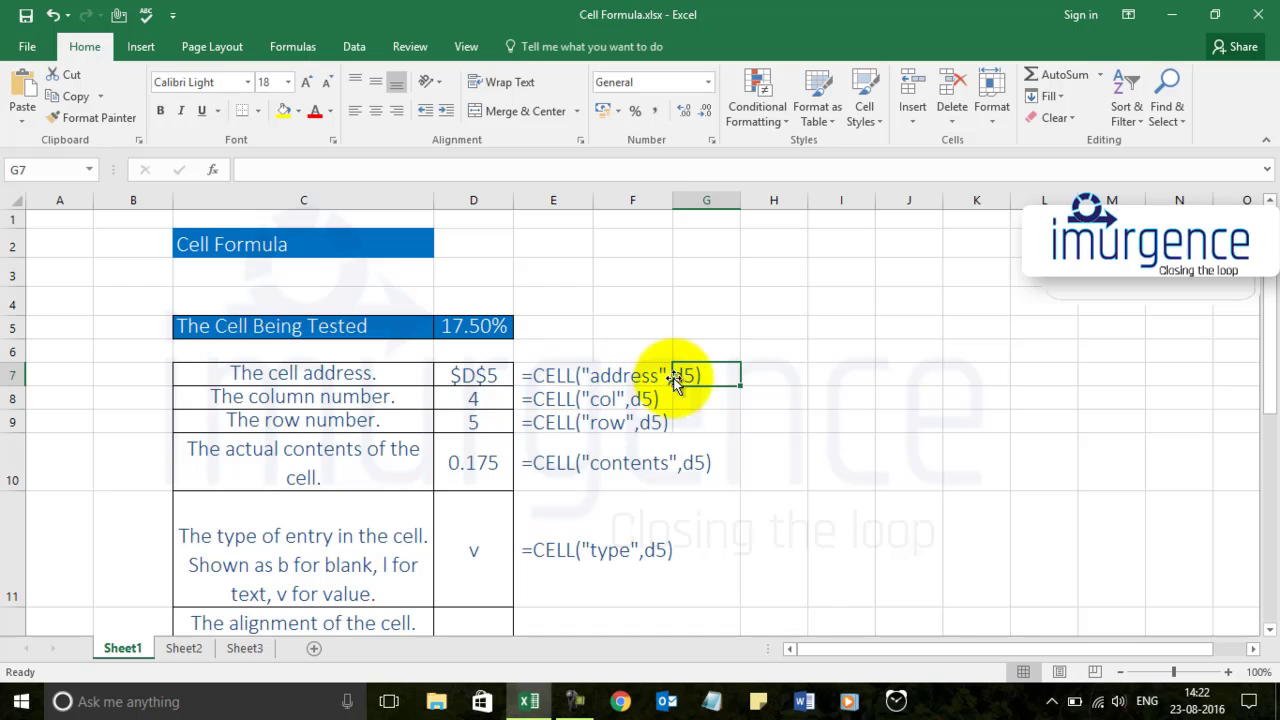
click(762, 414)
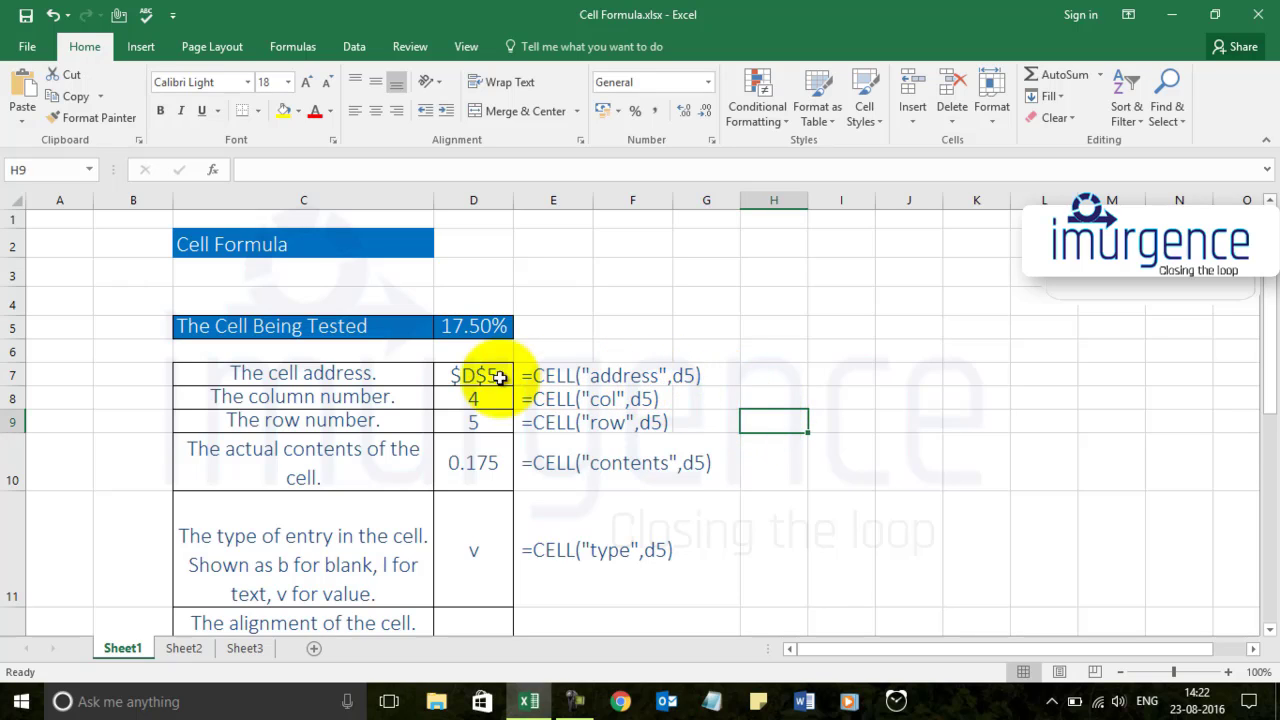
click(456, 370)
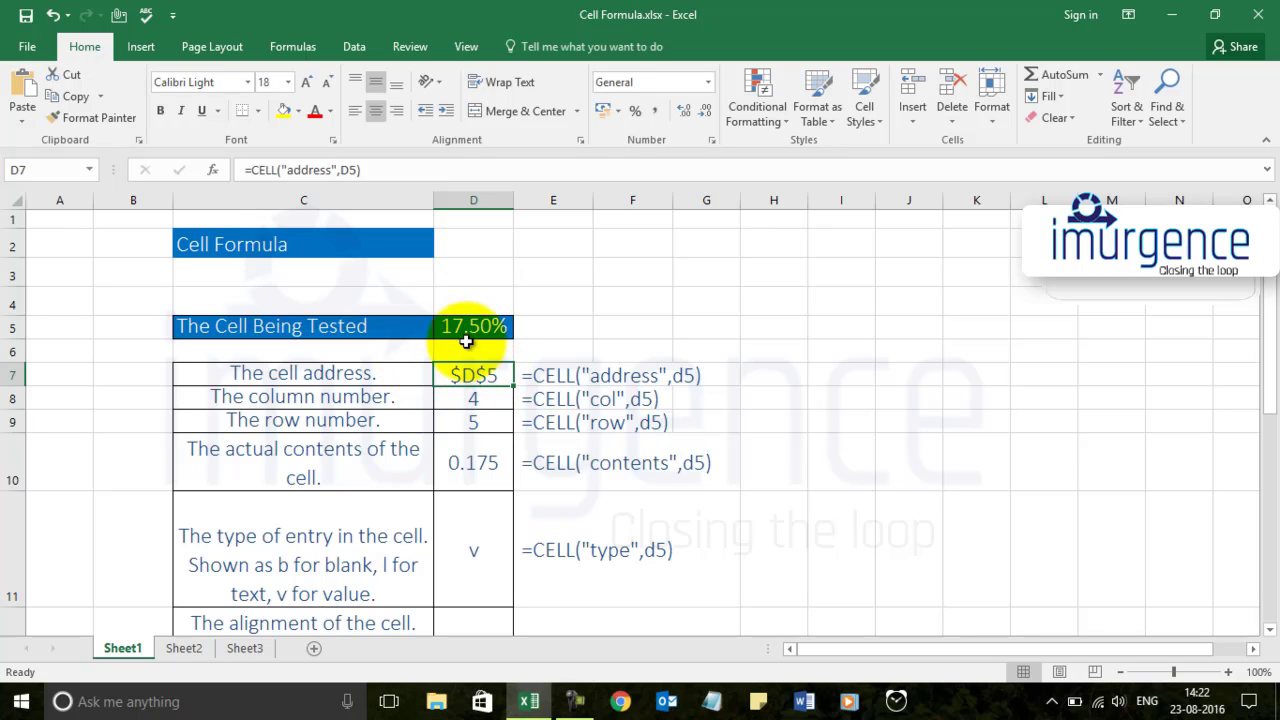
- Enter the formula =CELL("address",D5) in cell H7 to return the tested cell's address
click(789, 384)
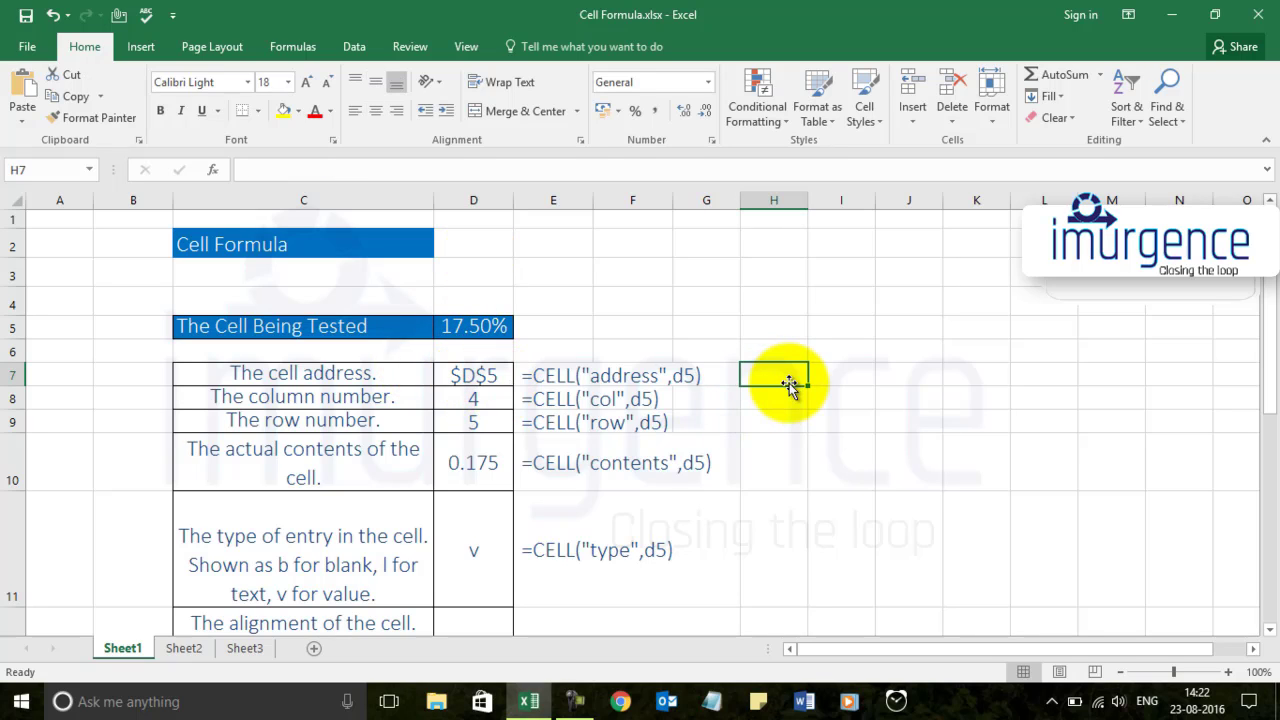
text(=c)
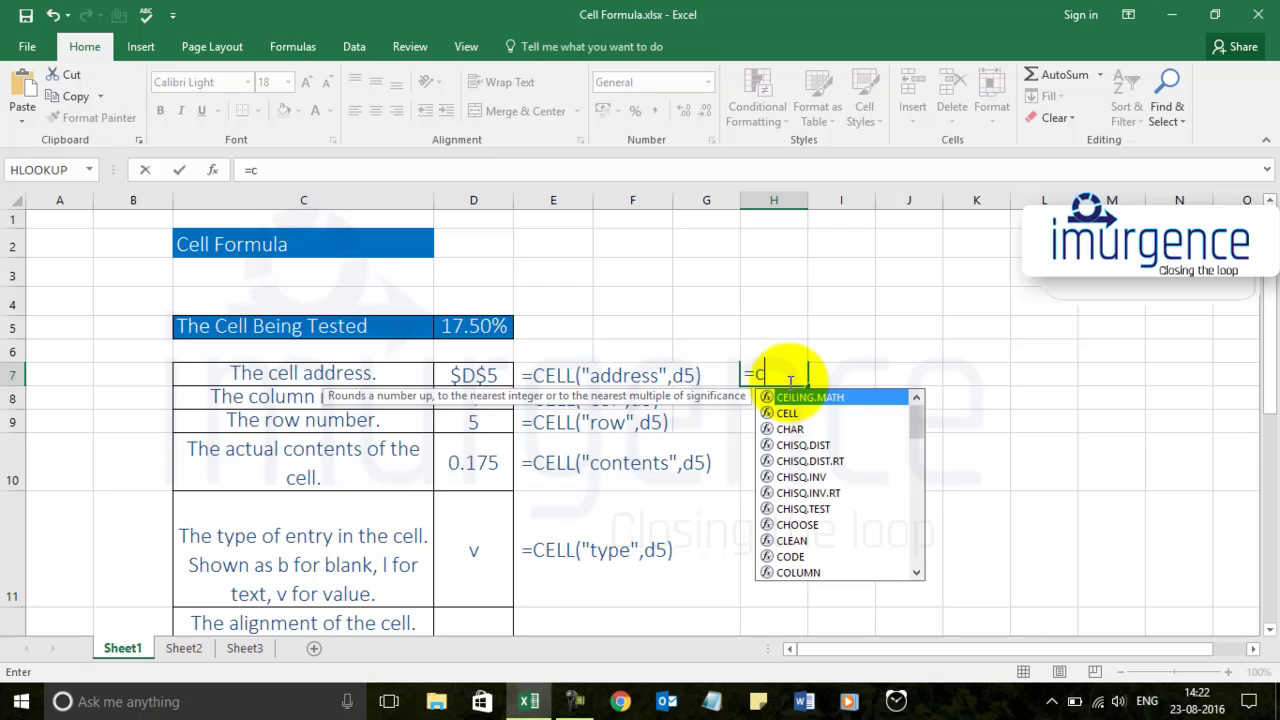
text(el)
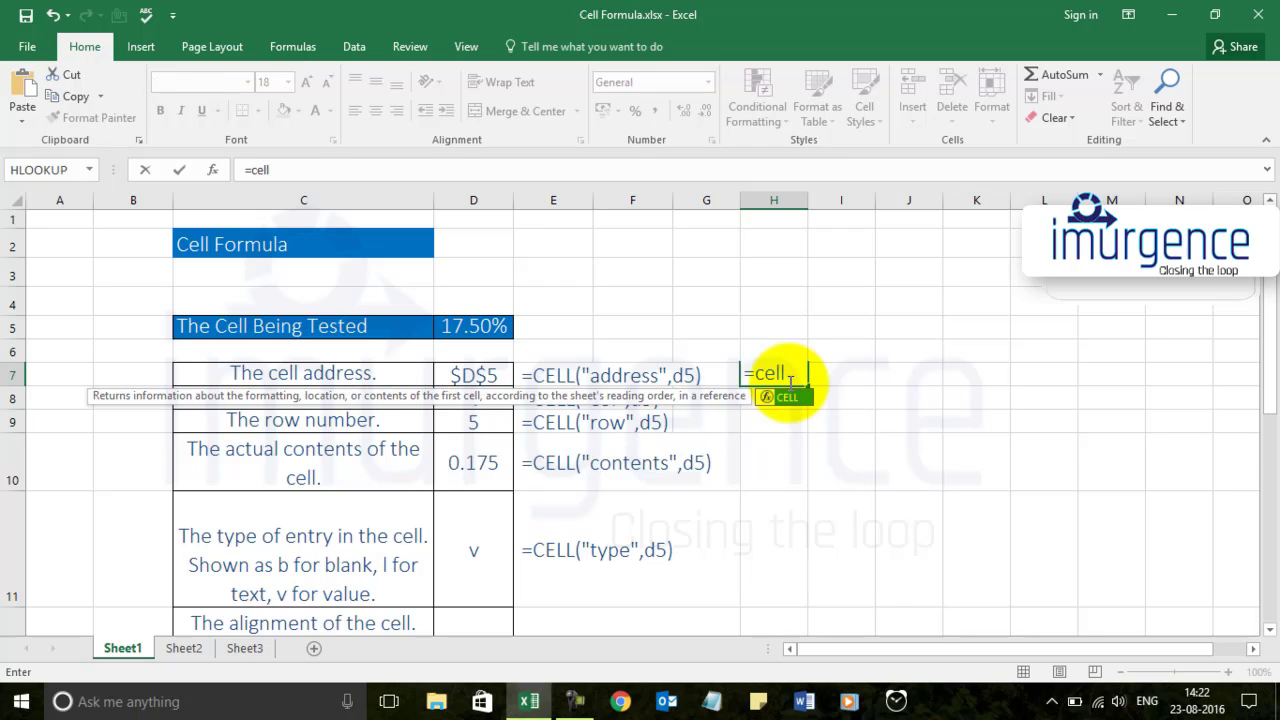
text(l)
key(Tab)
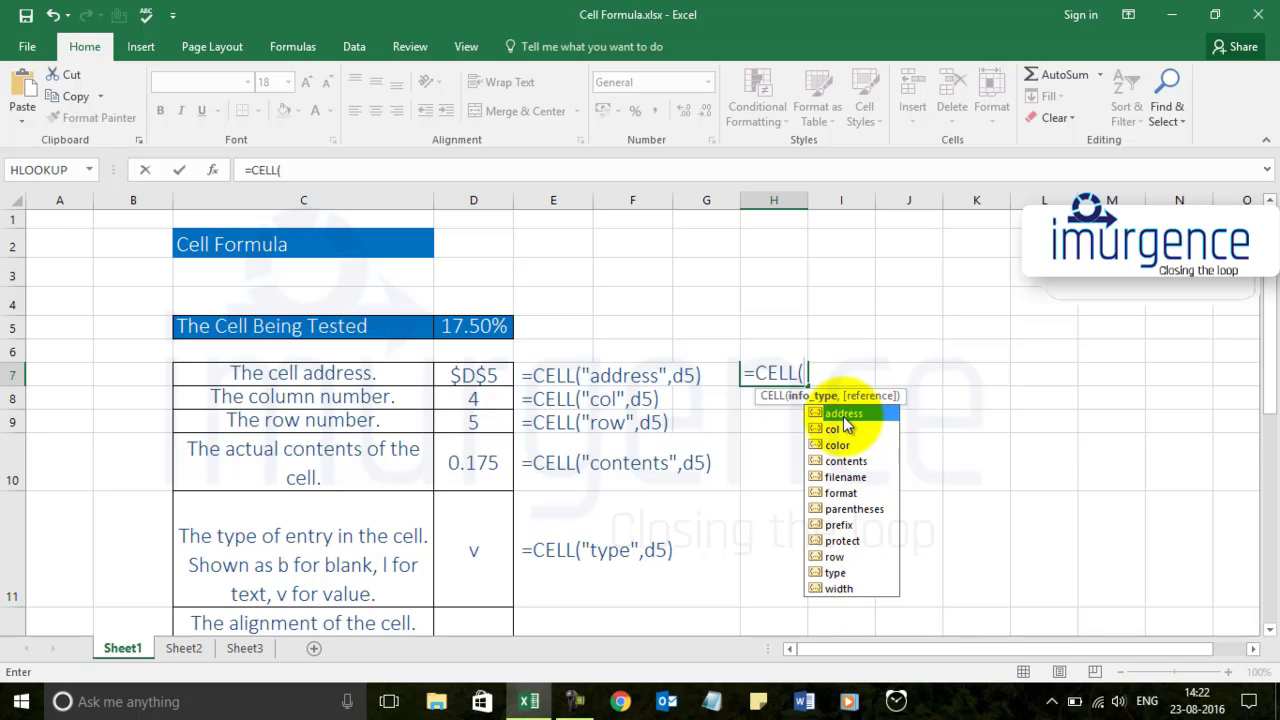
click(839, 447)
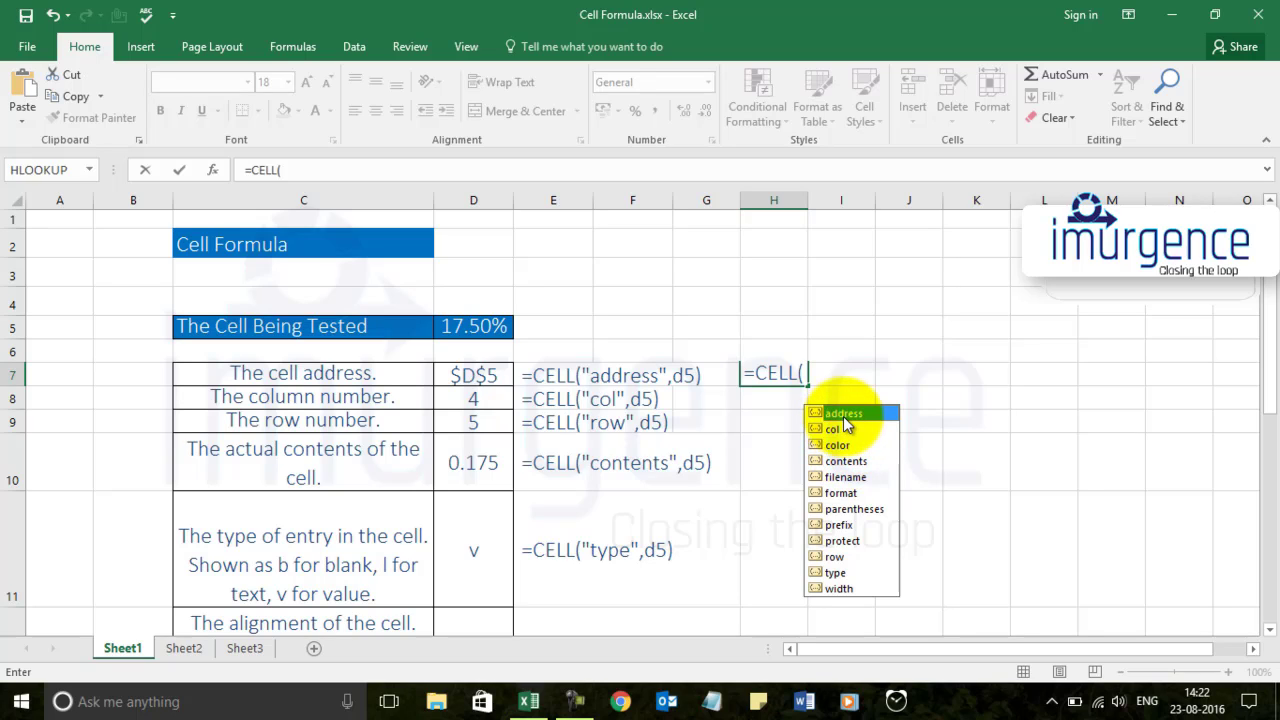
double_click(843, 414)
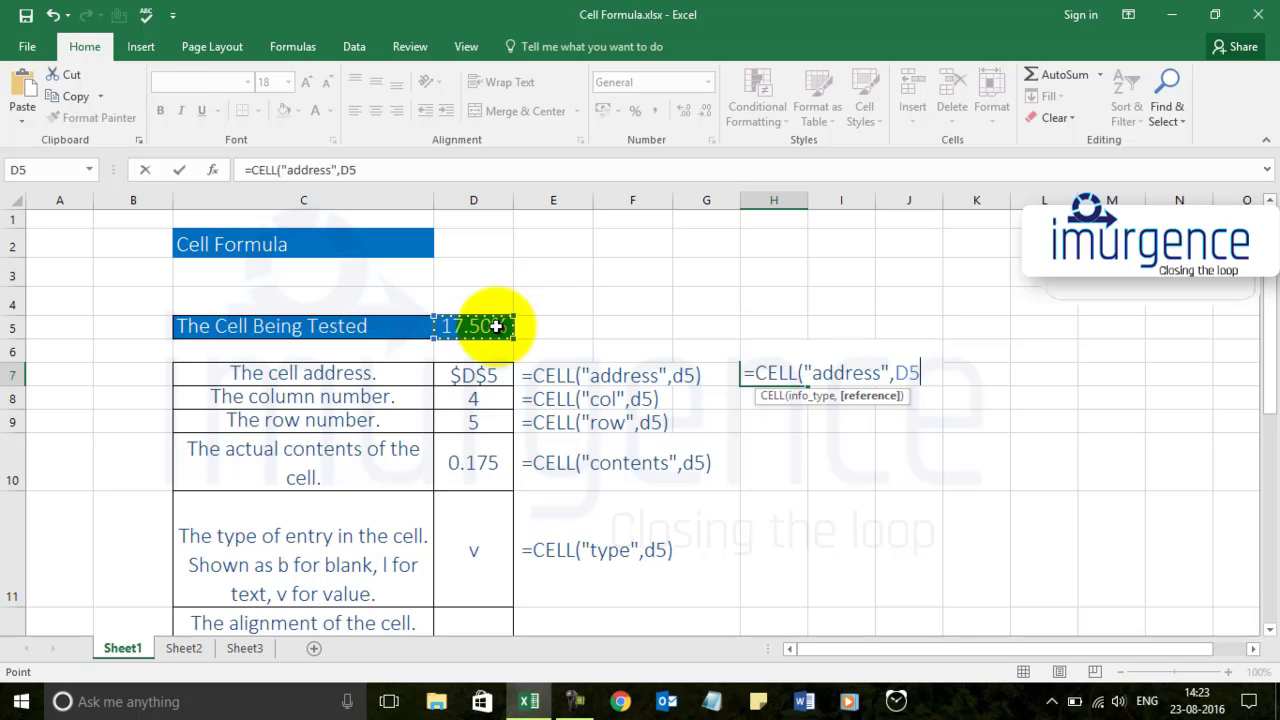
key(Return)
key(Up)
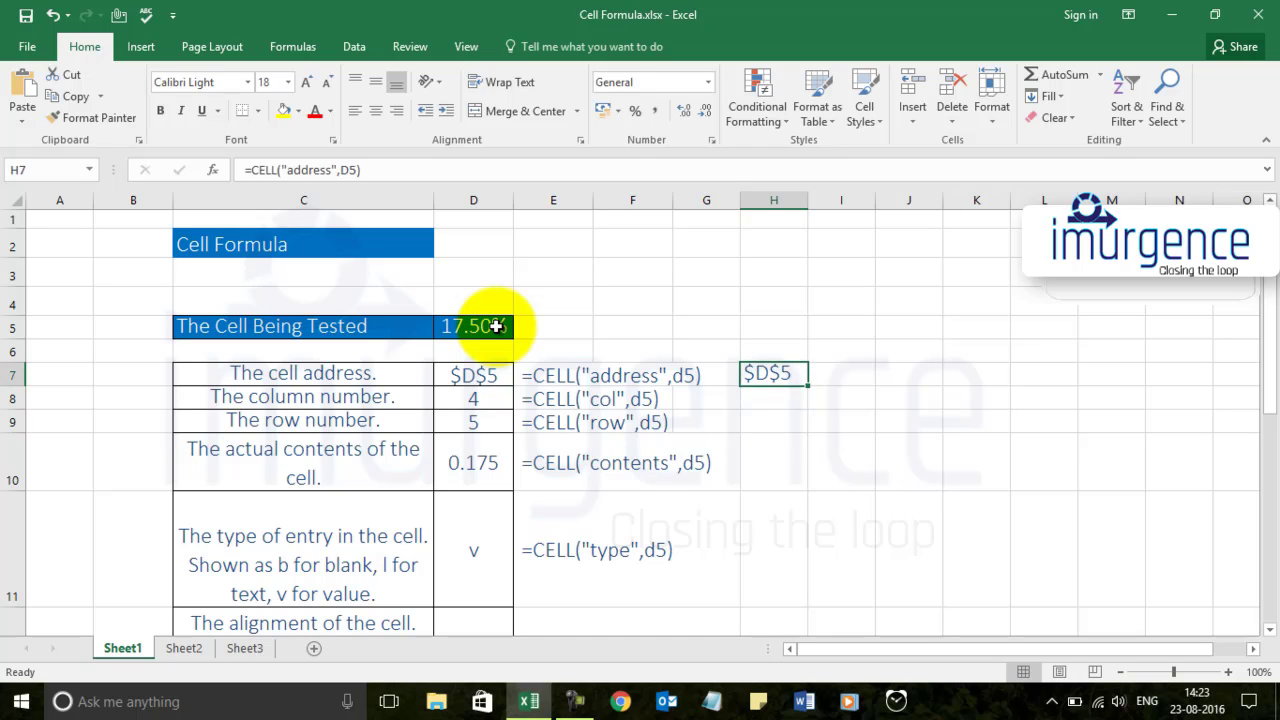
- Review the column and row number formulas in D8 and D9, and enter =CELL("row",D5) in cell H9
click(618, 404)
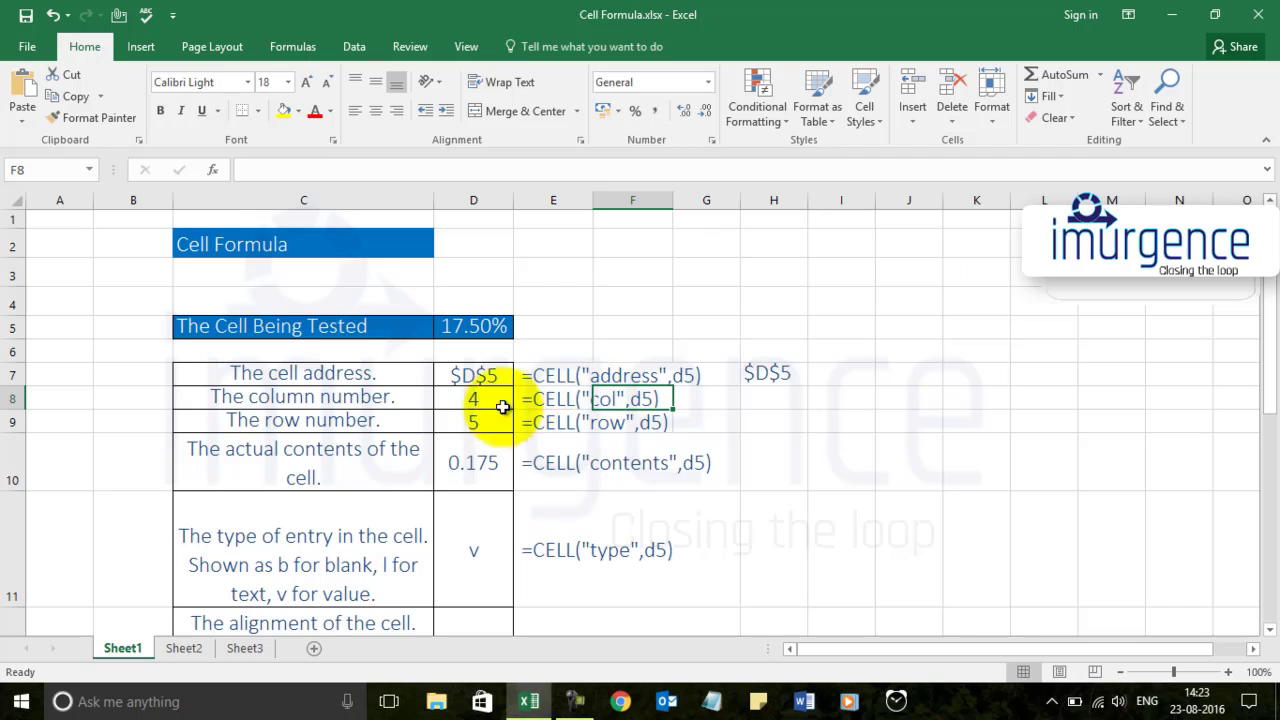
click(465, 397)
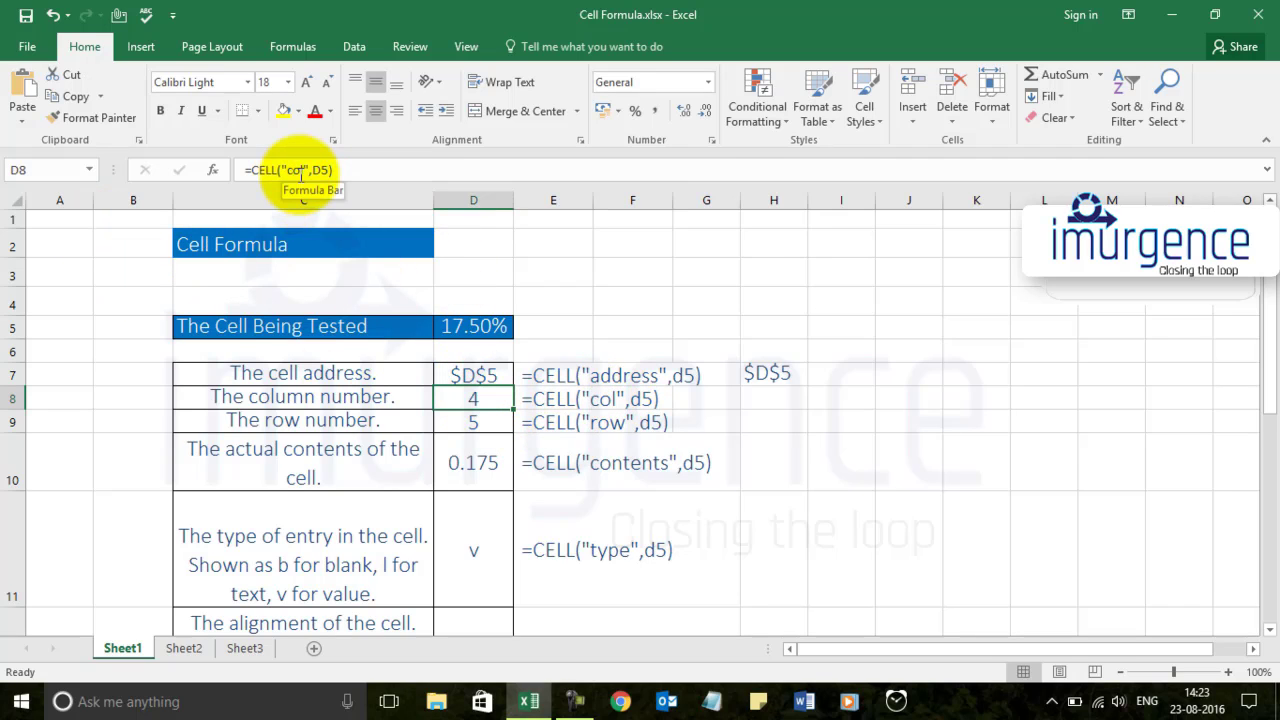
click(486, 418)
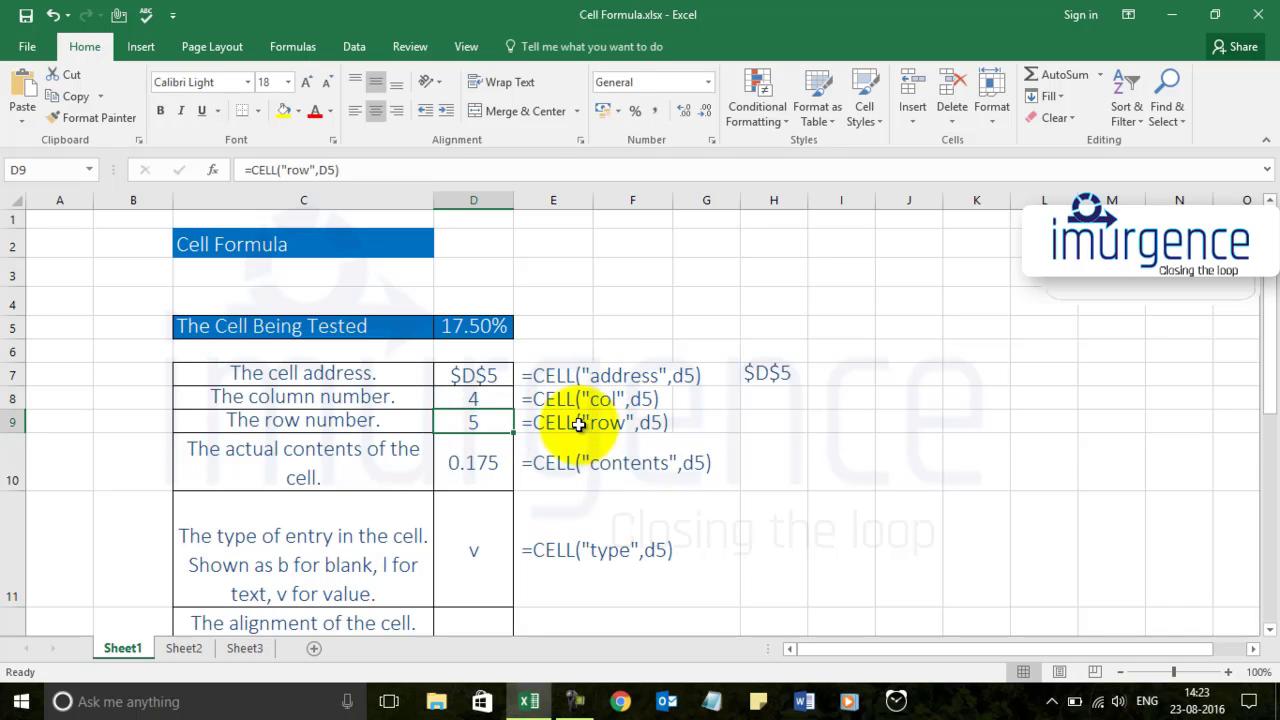
click(765, 422)
text(=cell()
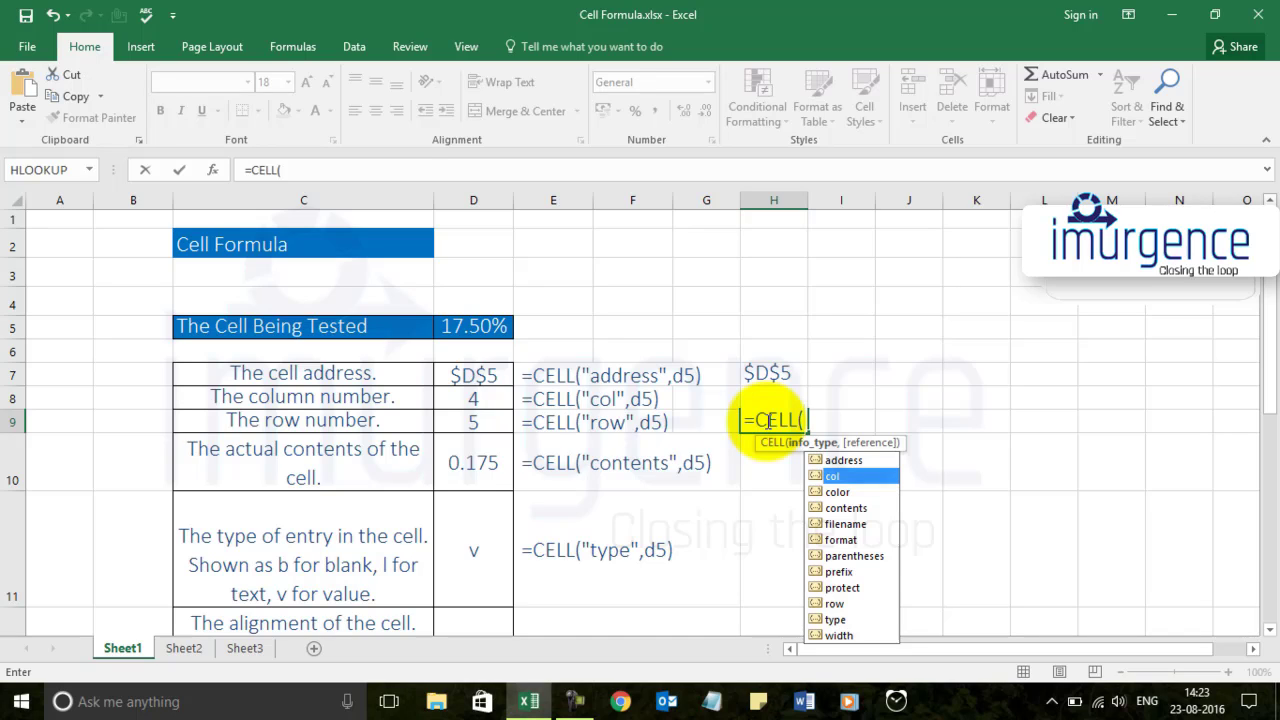
key(Down)
key(Down)
key(Down)
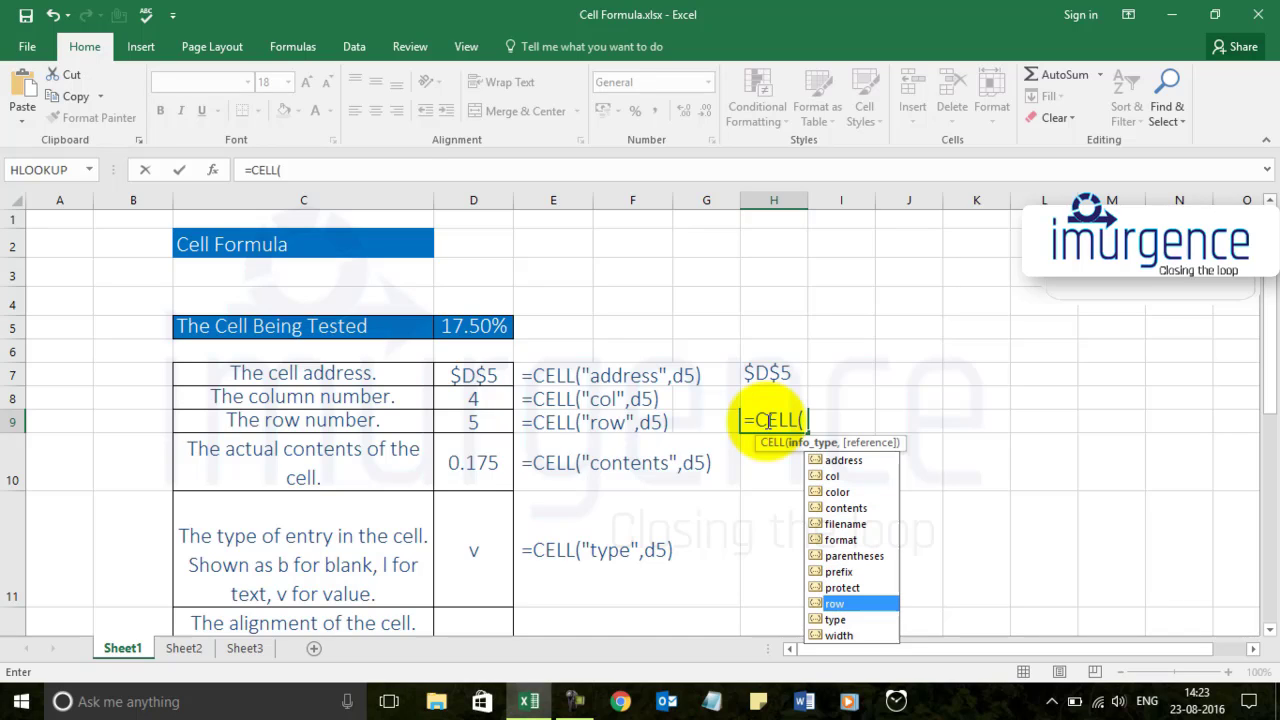
key(Tab)
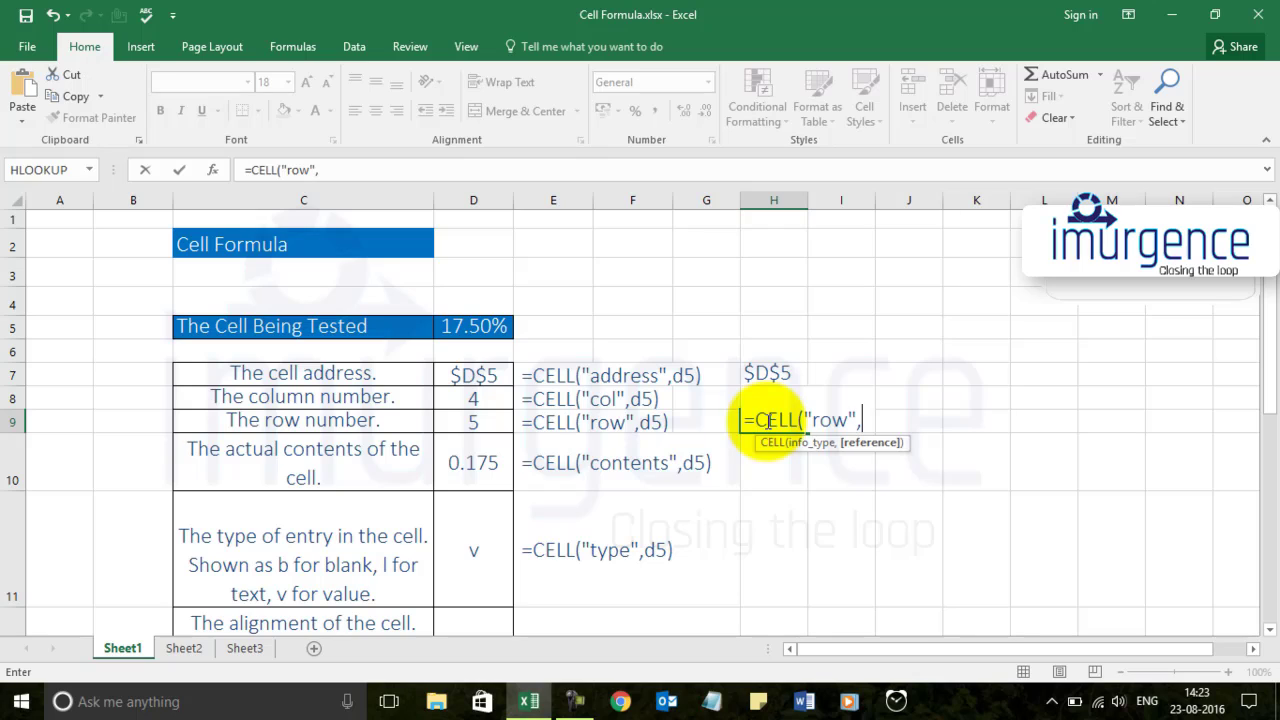
click(469, 326)
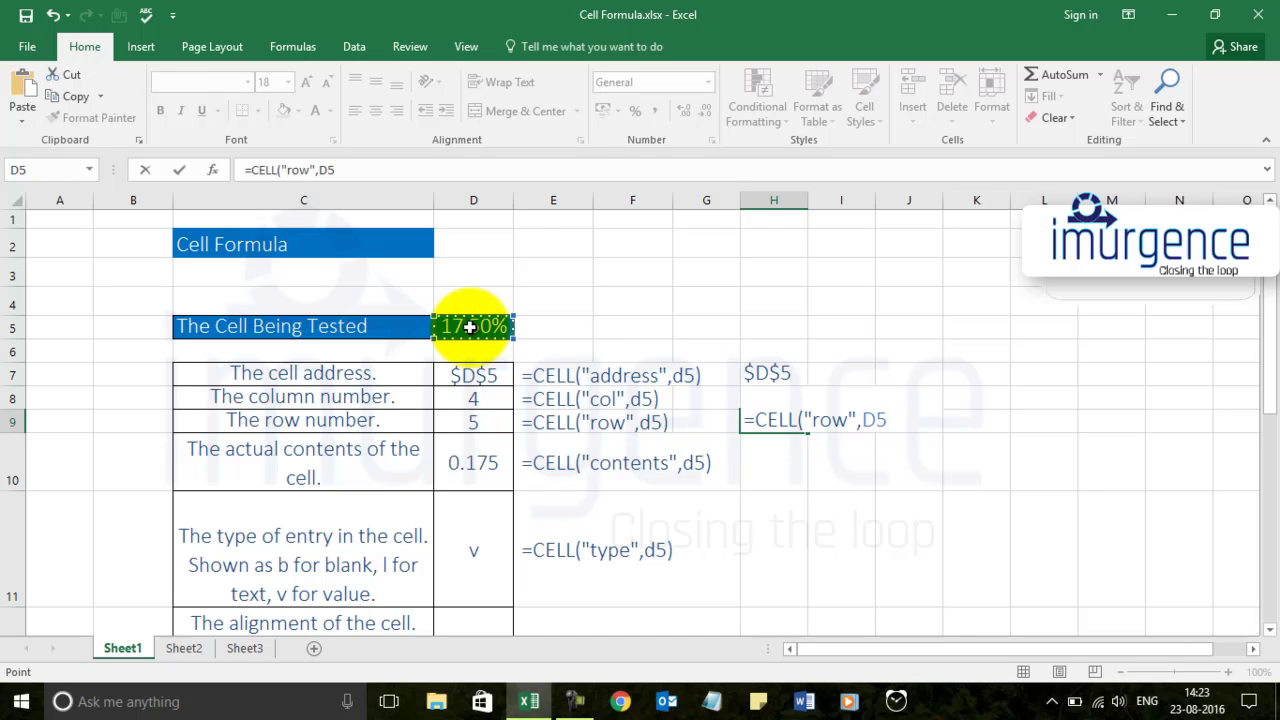
key(Return)
key(Up)
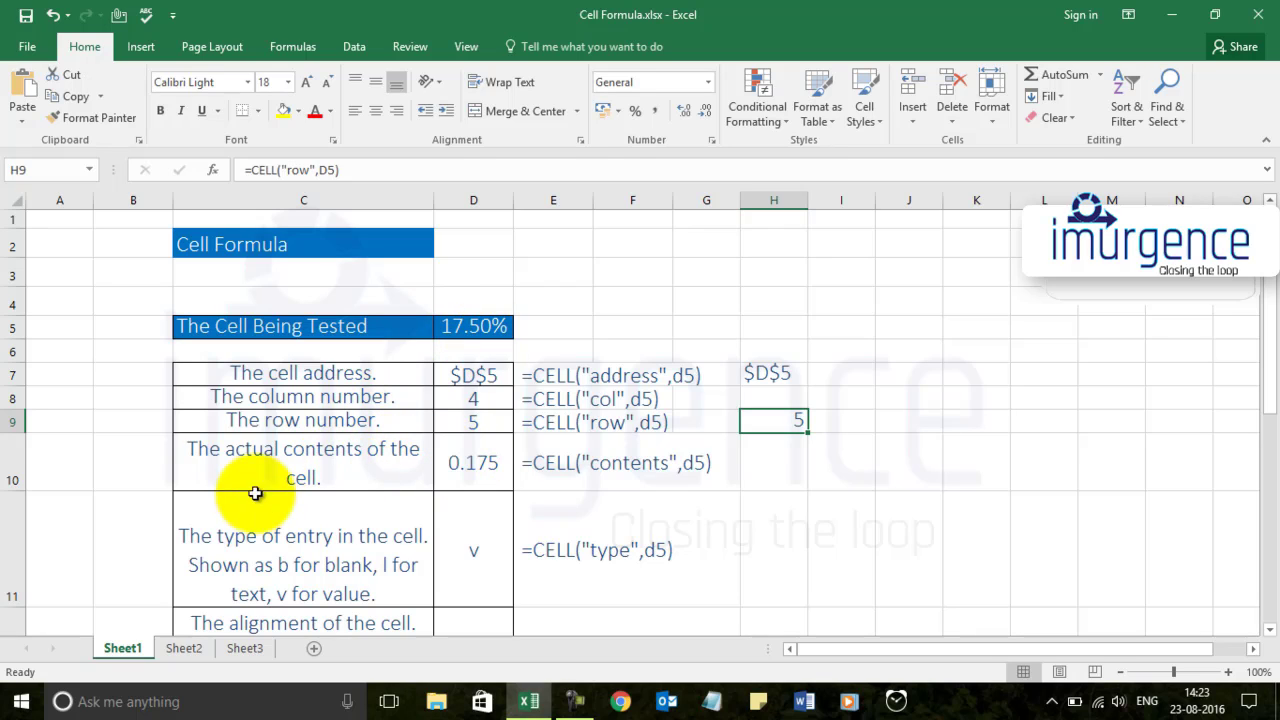
- Examine the contents, entry type and alignment rows of the table against the tested cell D5
click(483, 466)
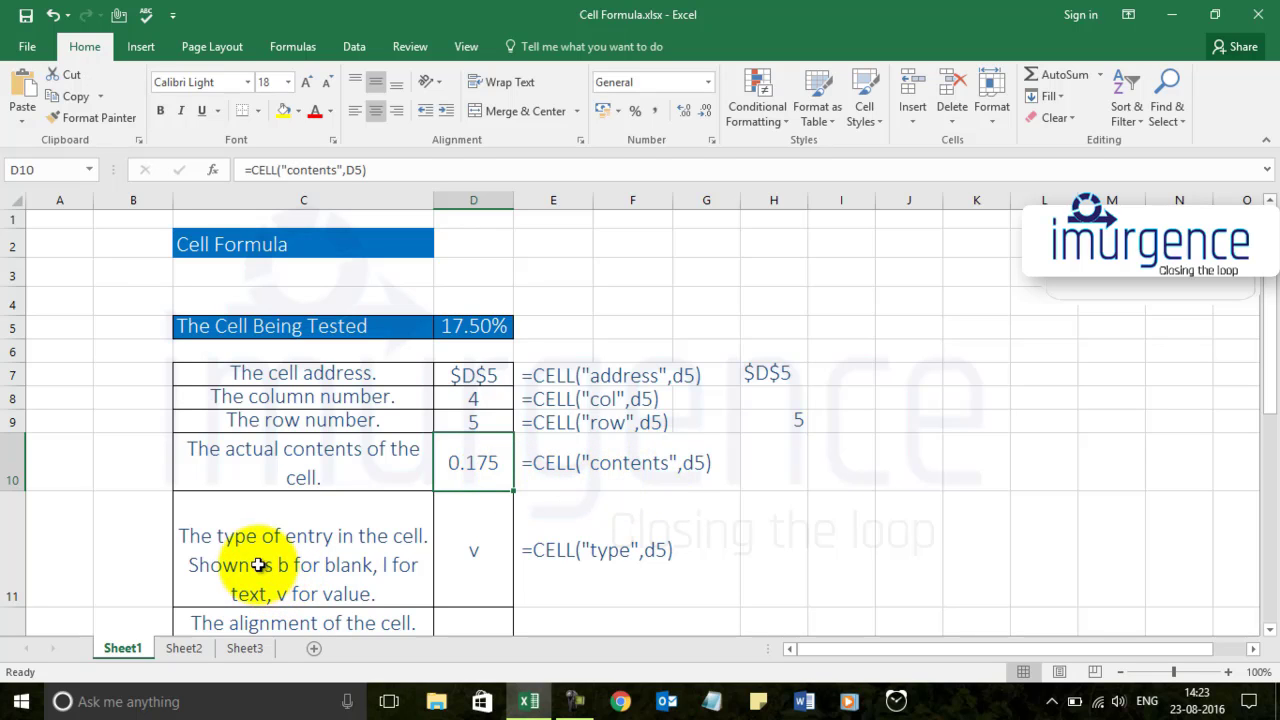
click(200, 537)
scroll(409, 551, down, 1)
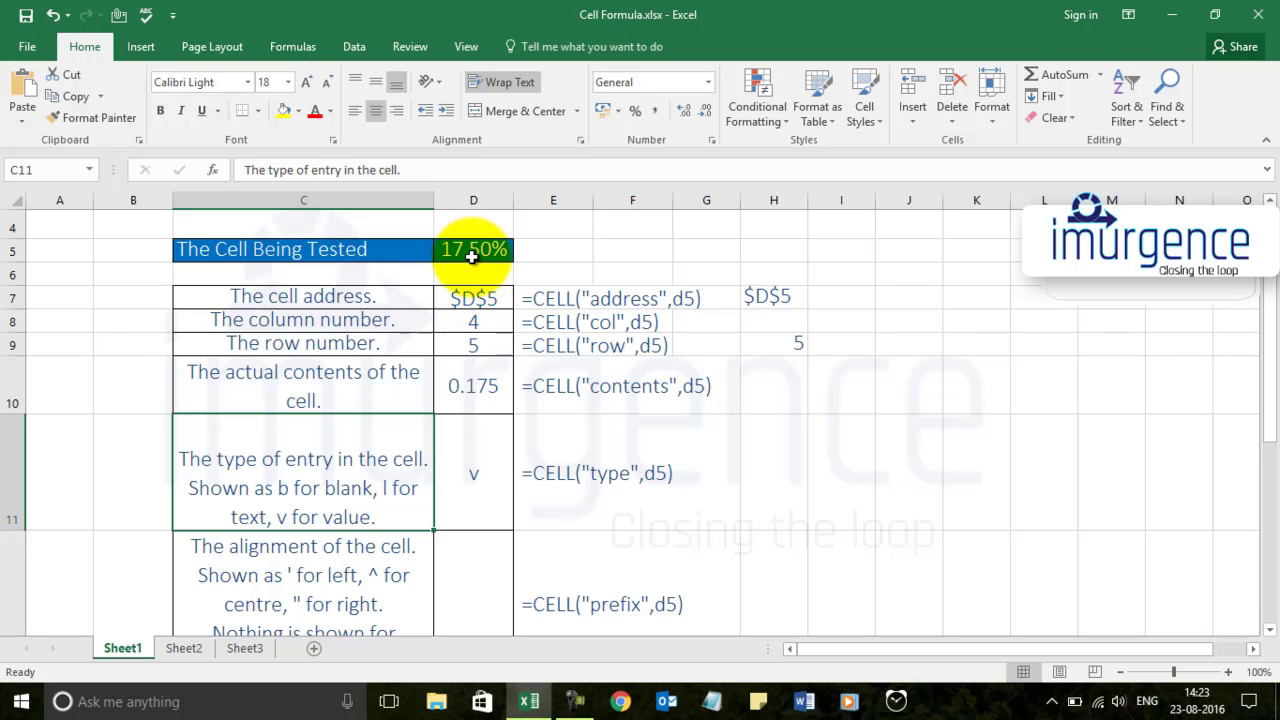
scroll(482, 478, down, 2)
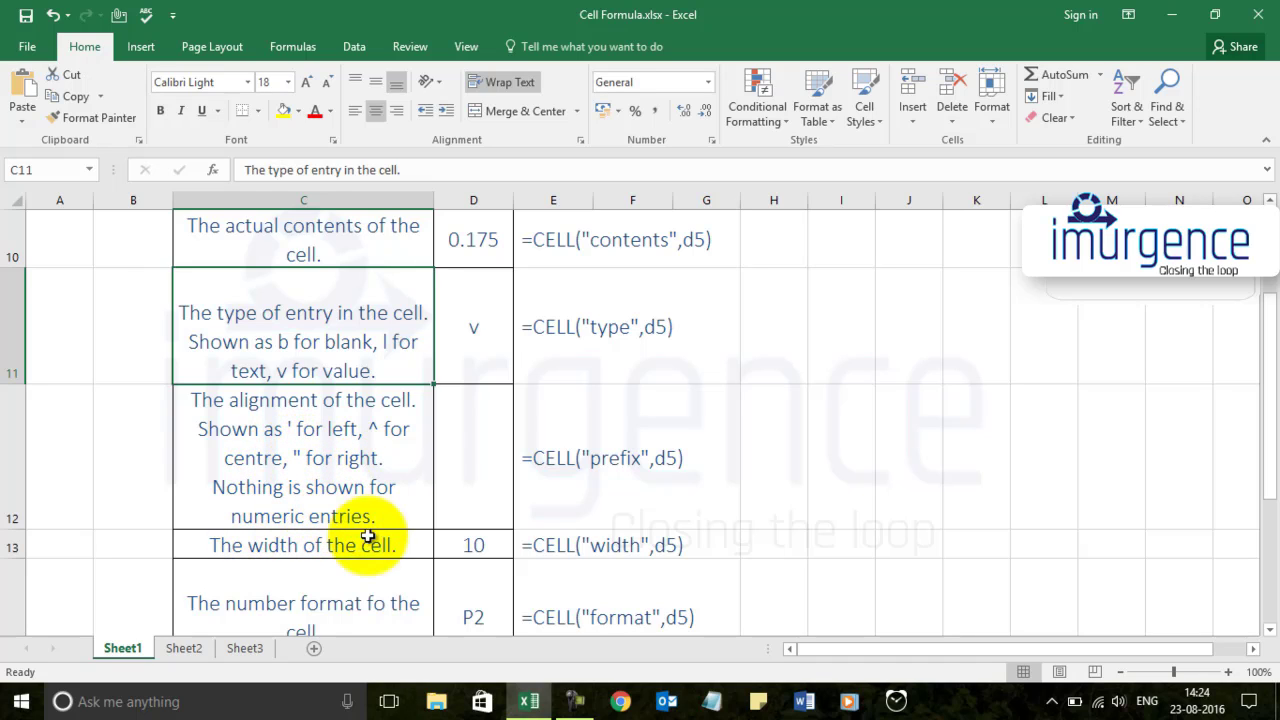
scroll(537, 457, up, 3)
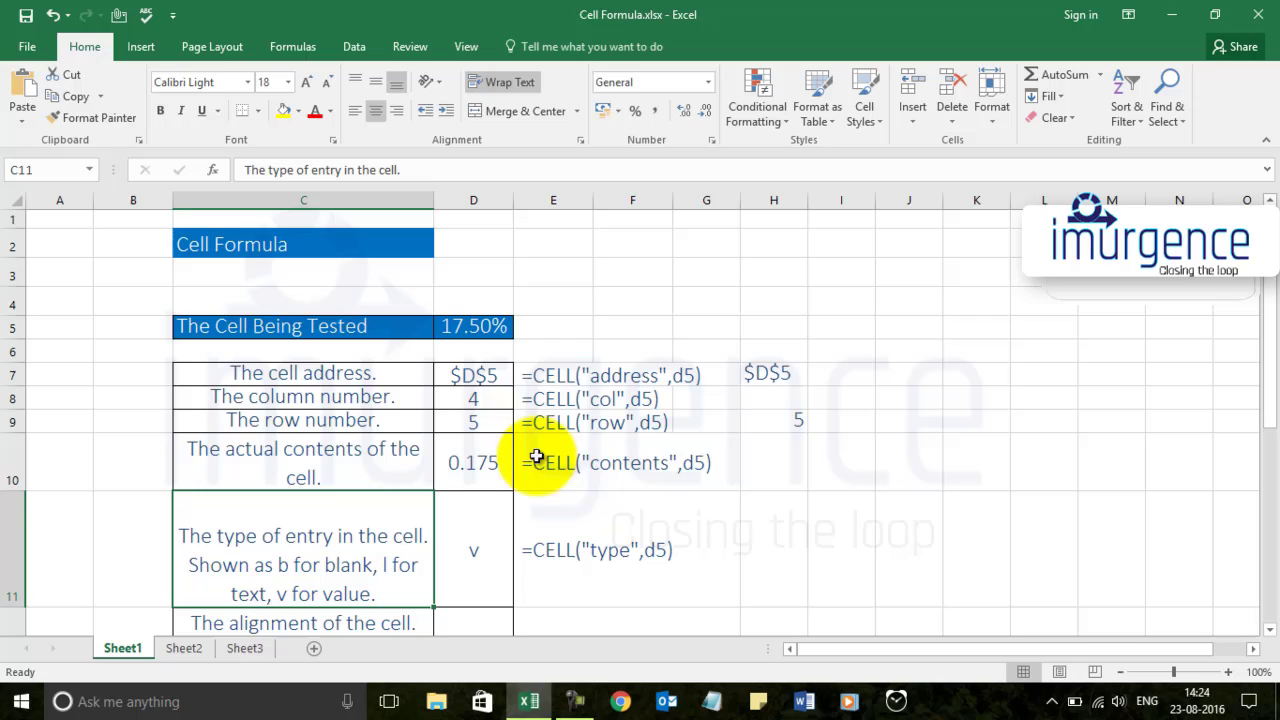
click(482, 326)
scroll(491, 471, down, 2)
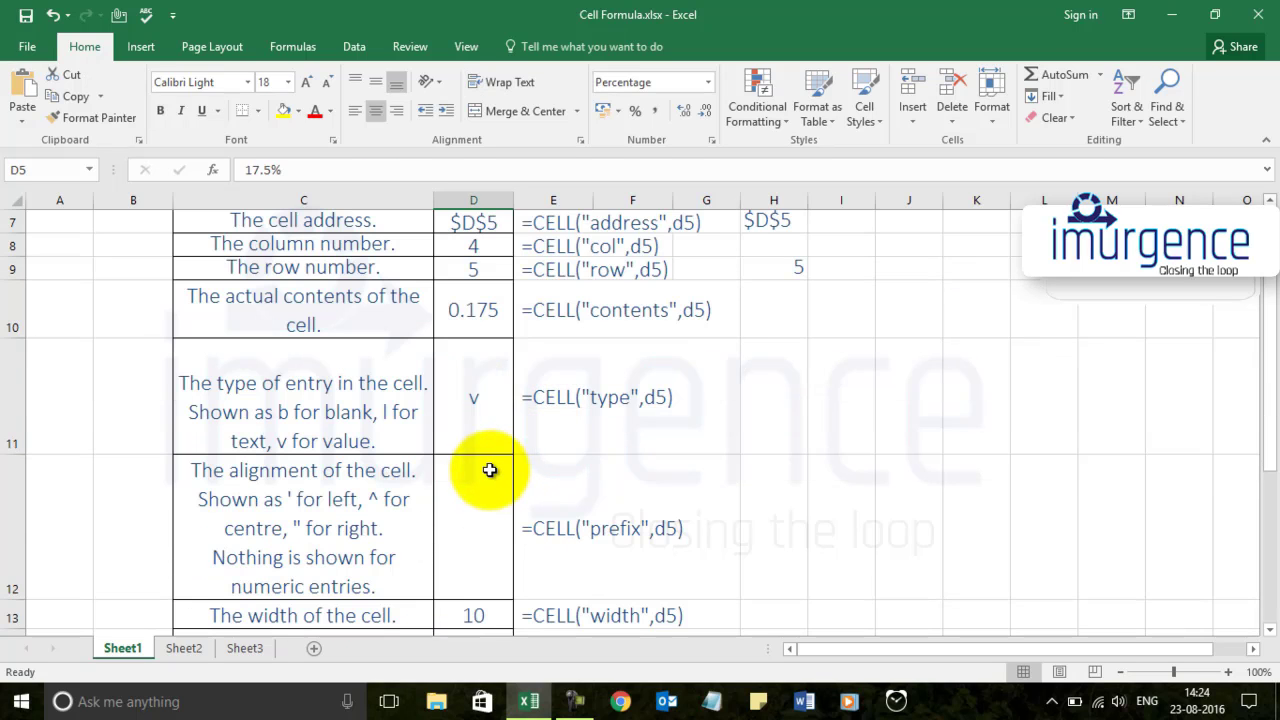
click(471, 491)
scroll(486, 443, up, 2)
- Replace the value in the tested cell D5 with the text "hi" and check the type and alignment results
click(470, 326)
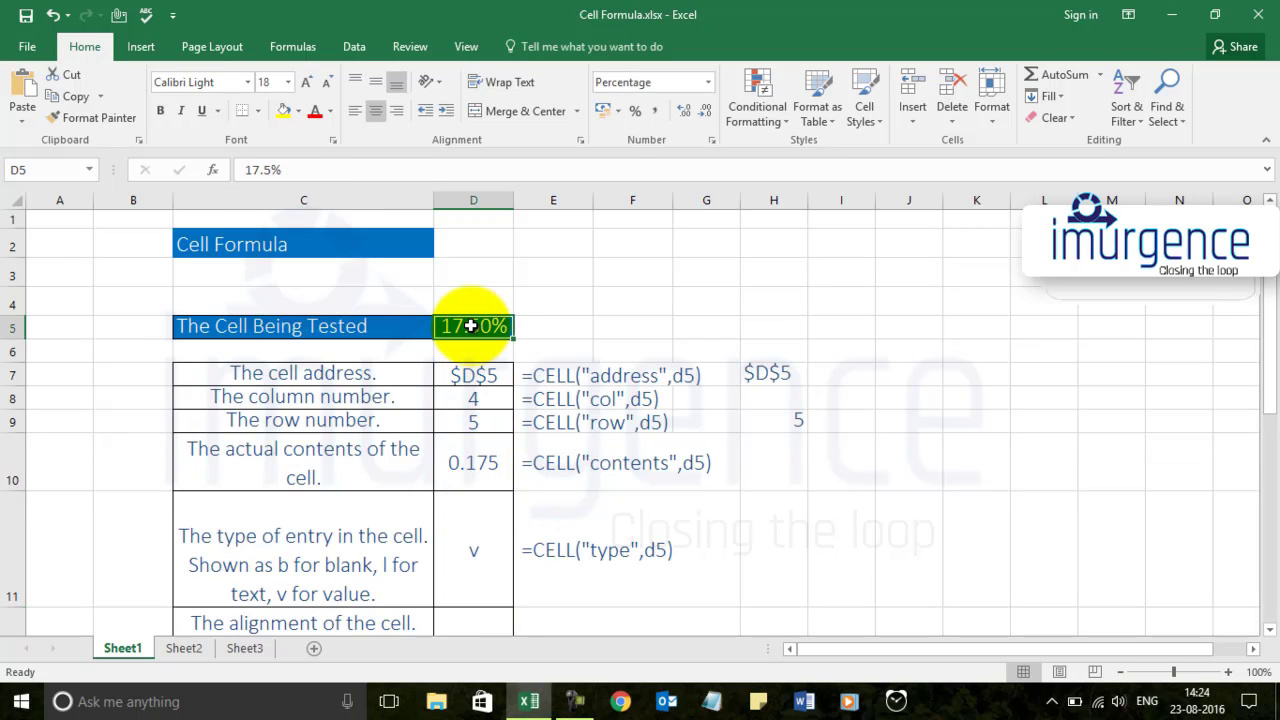
text(t)
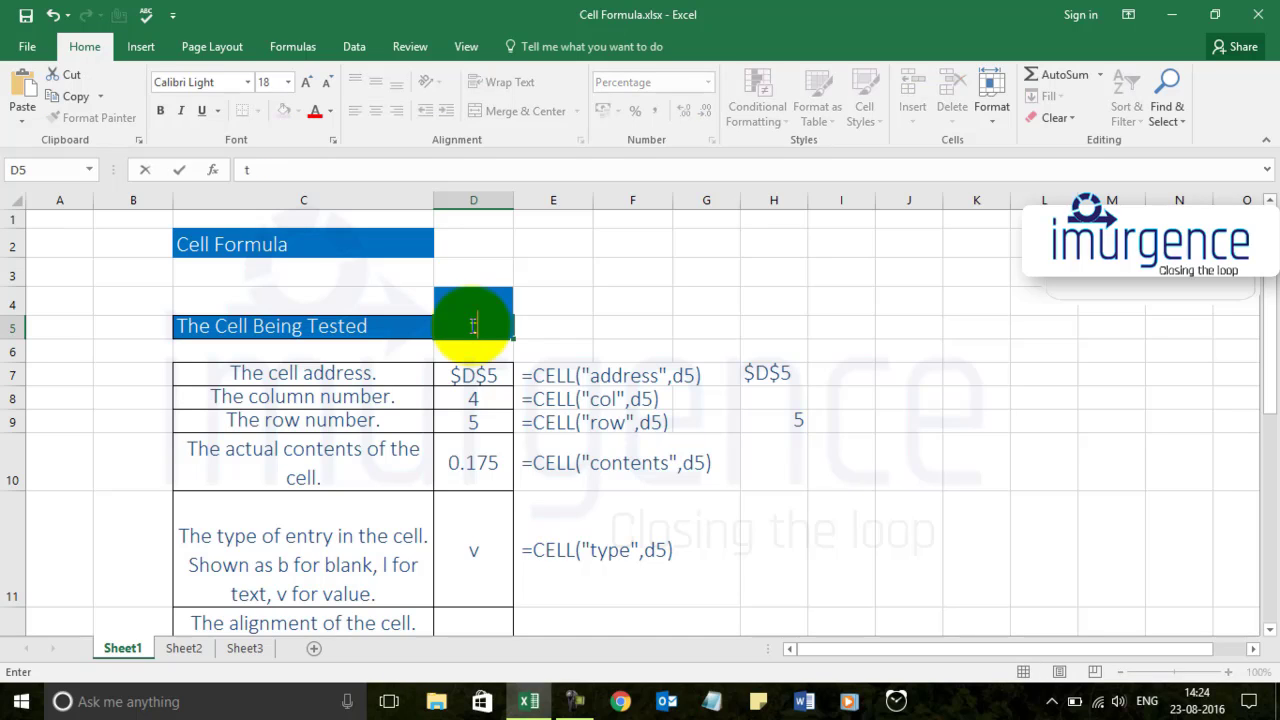
text(i)
key(Return)
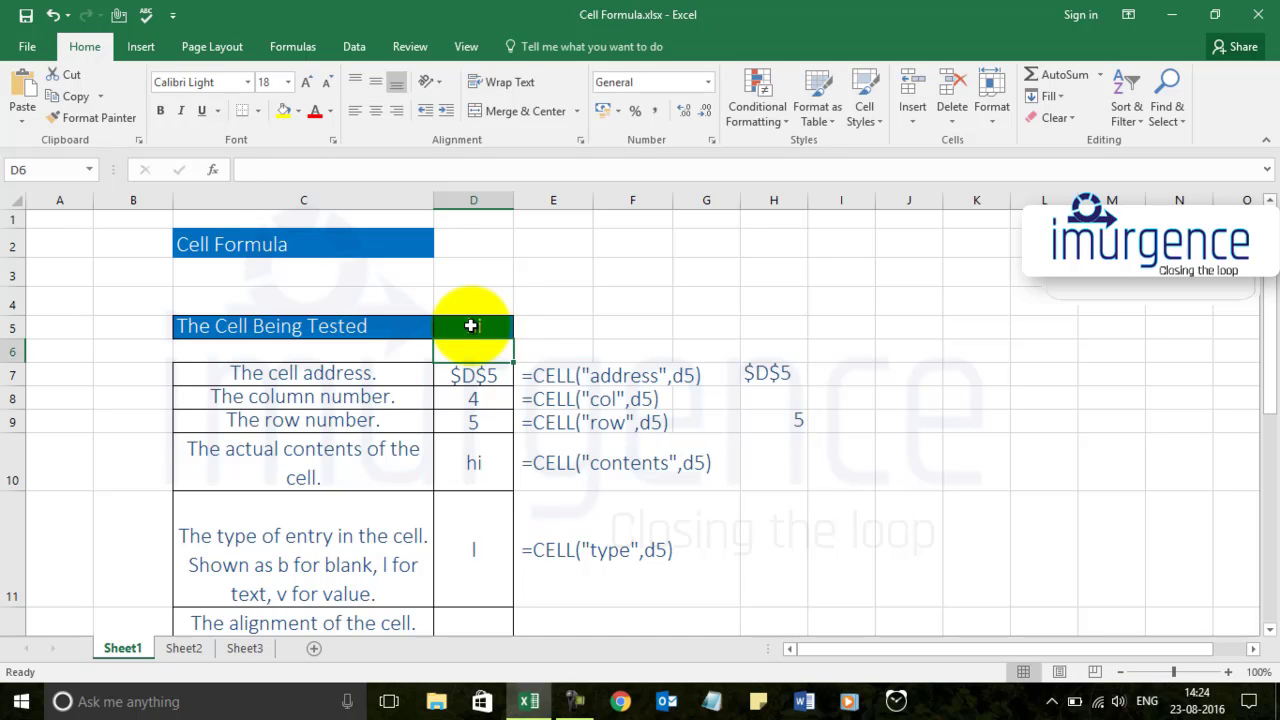
scroll(548, 438, down, 3)
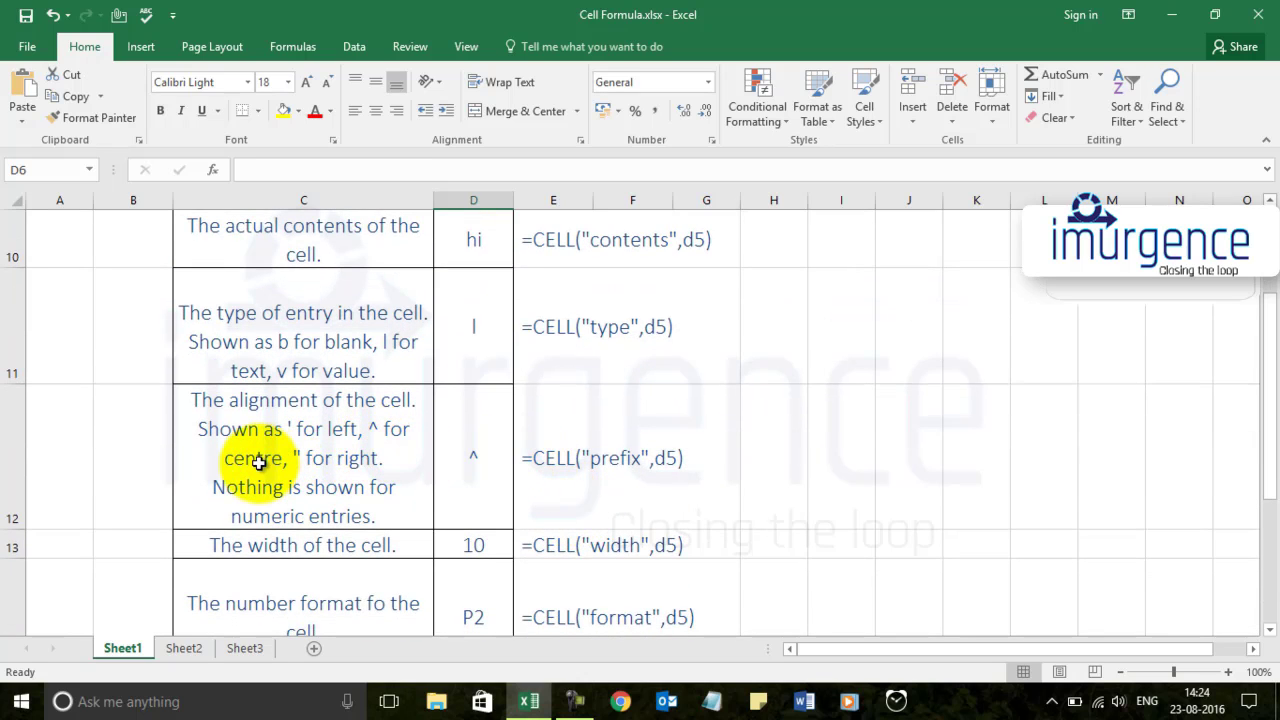
scroll(490, 440, up, 3)
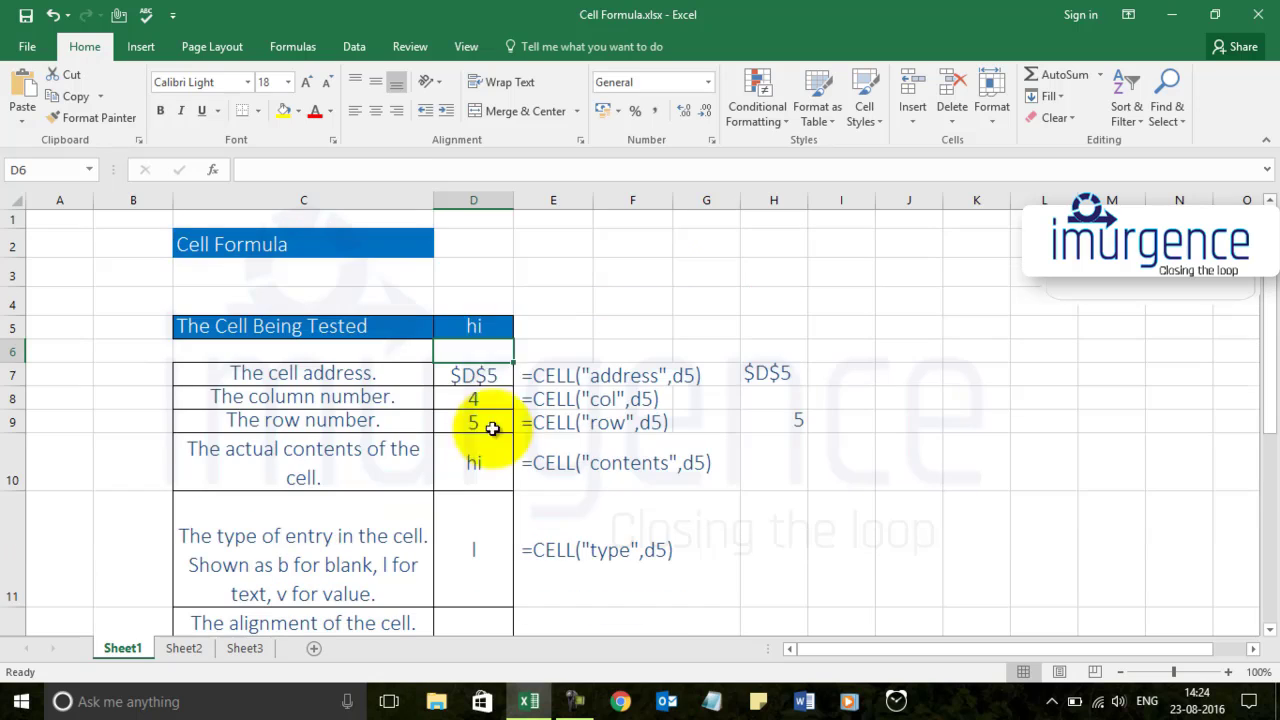
- Undo the text entry in the tested cell D5
click(480, 326)
key(ctrl+z)
click(686, 517)
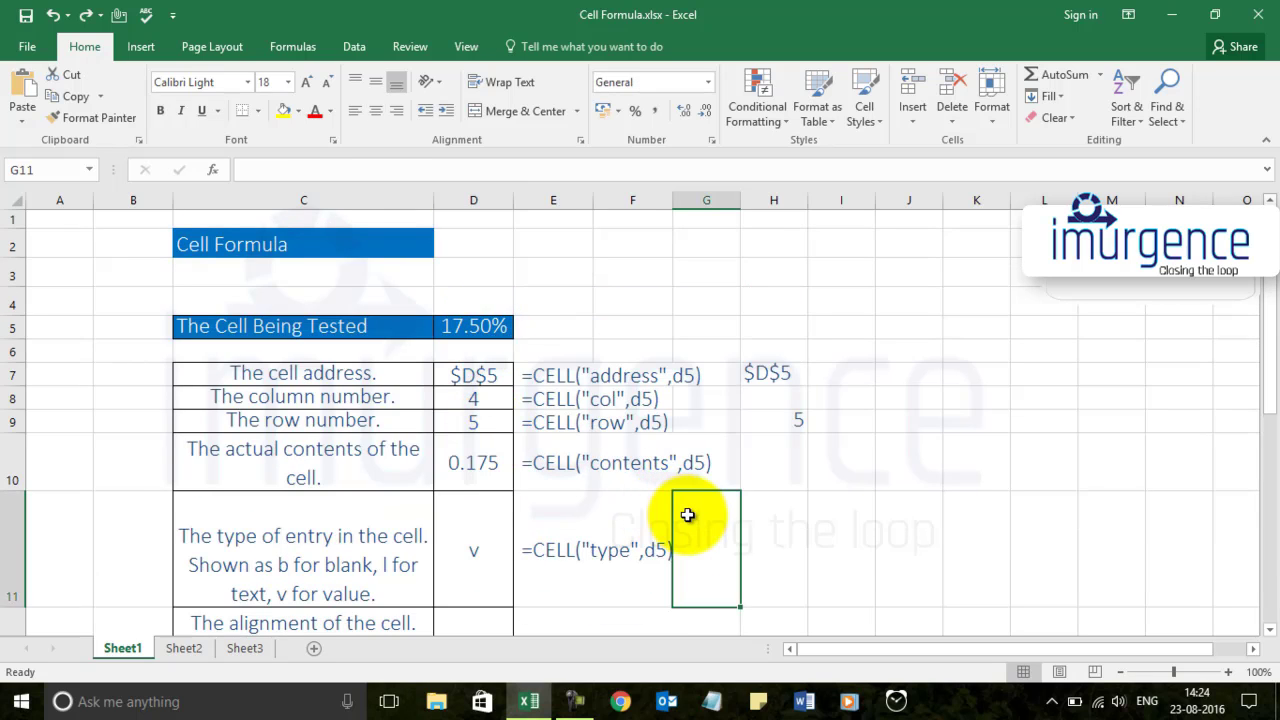
- Examine the cell width row of the table and its CELL formula in D13
scroll(614, 500, down, 4)
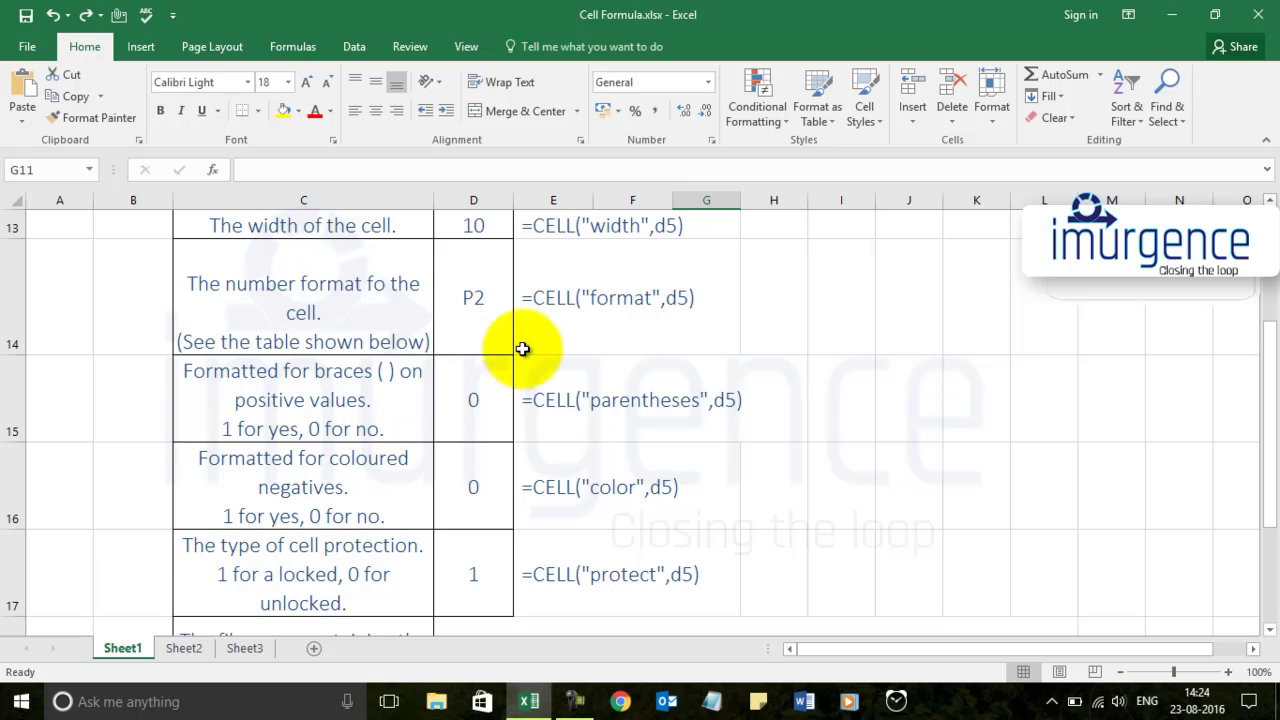
scroll(514, 343, up, 1)
click(261, 534)
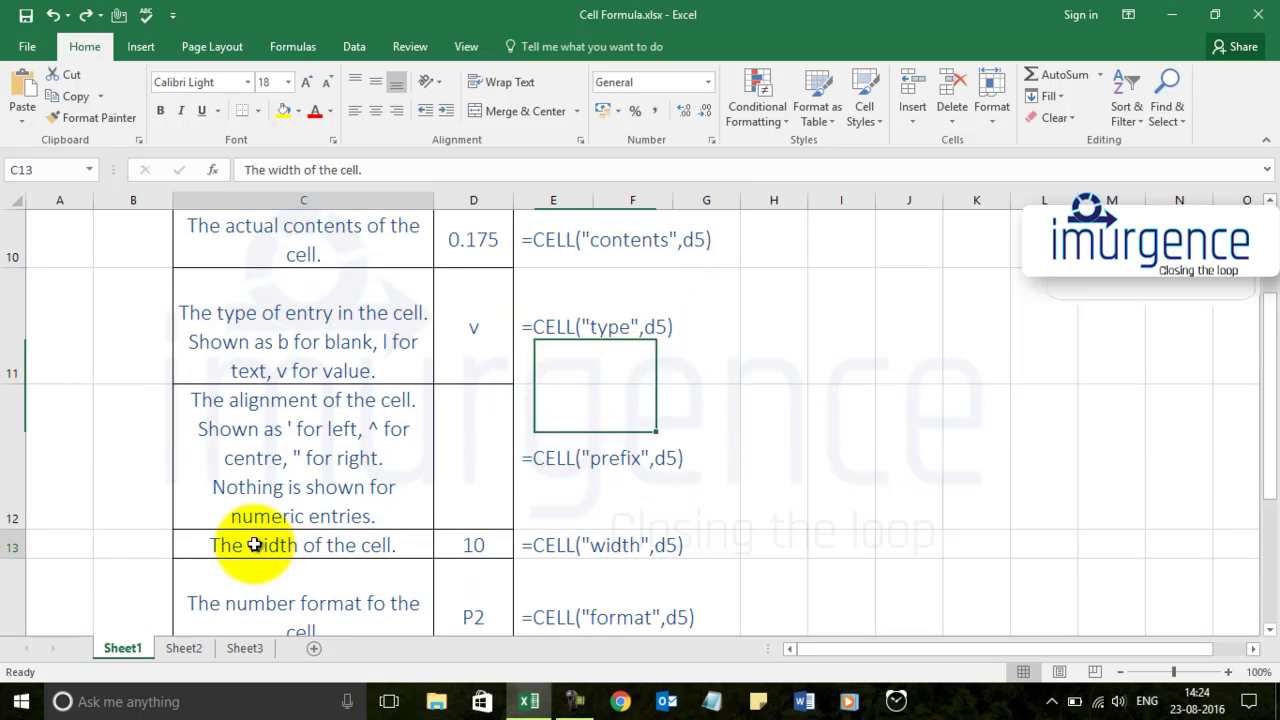
click(505, 543)
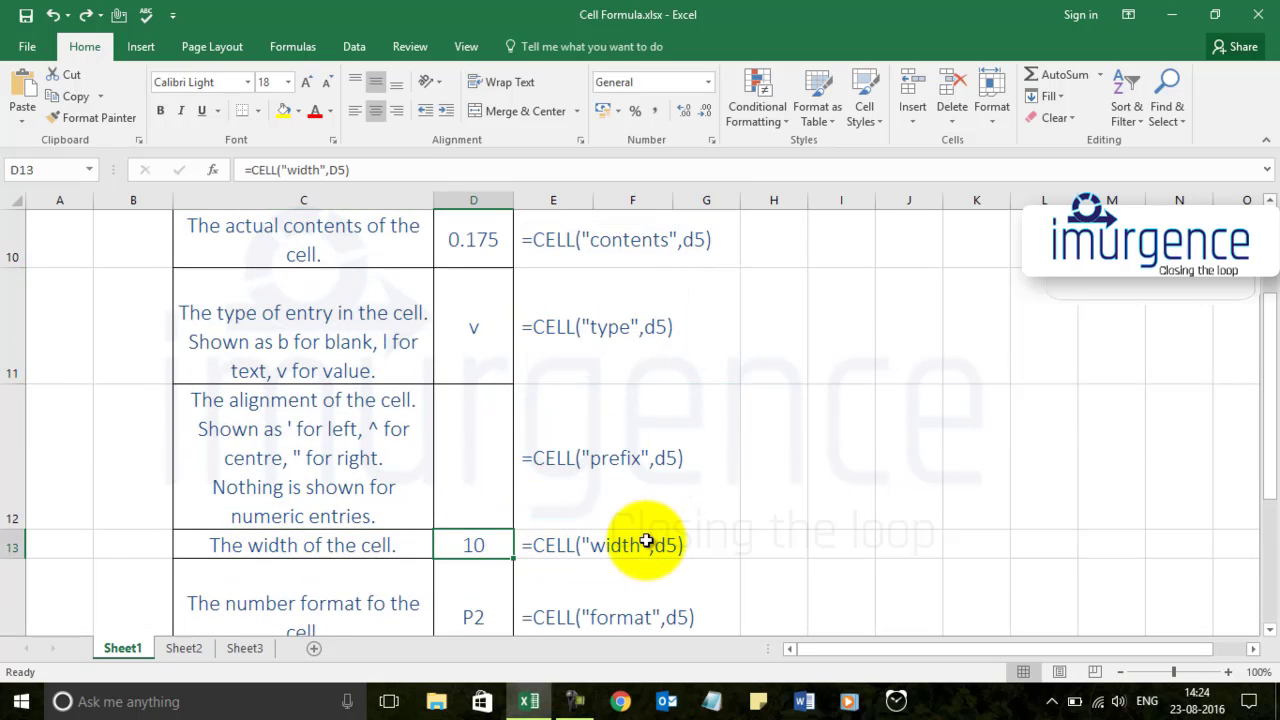
- Review the number format formula in D14 and compare its code with the Numeric Format reference table below
scroll(646, 541, down, 1)
click(334, 316)
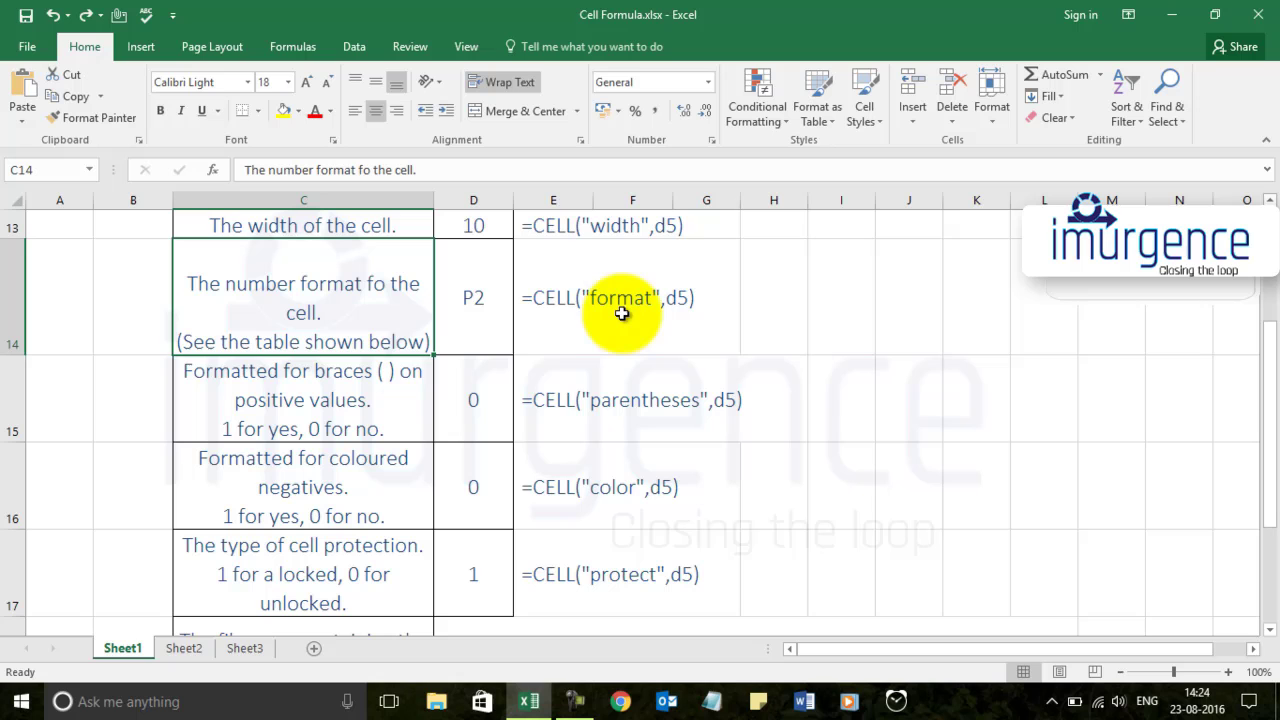
click(486, 306)
scroll(487, 387, down, 5)
scroll(487, 387, up, 3)
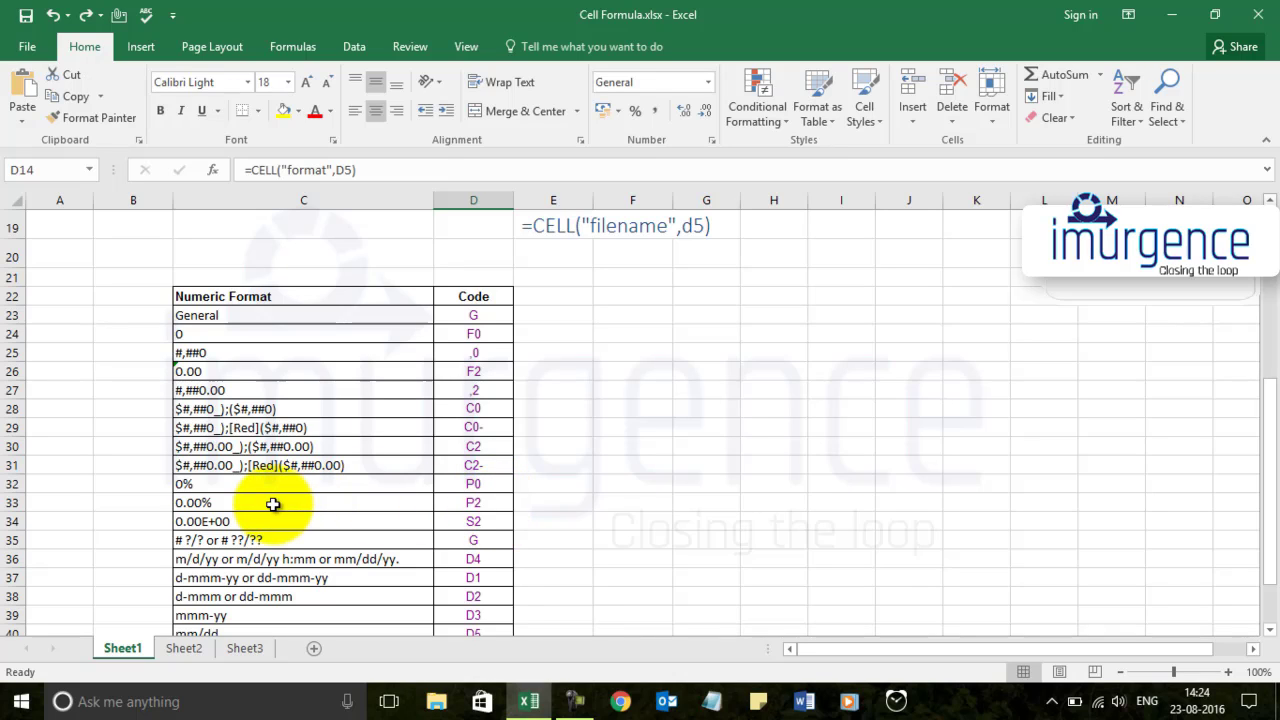
click(240, 504)
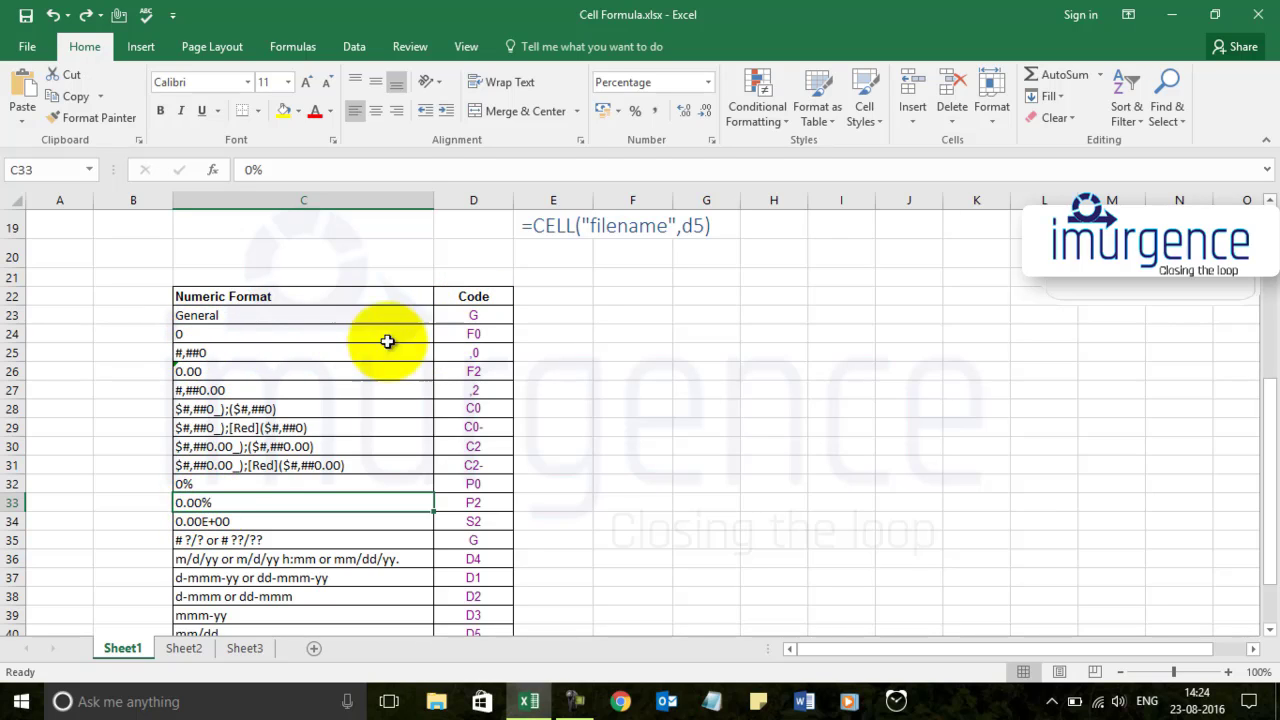
click(278, 336)
scroll(309, 409, down, 2)
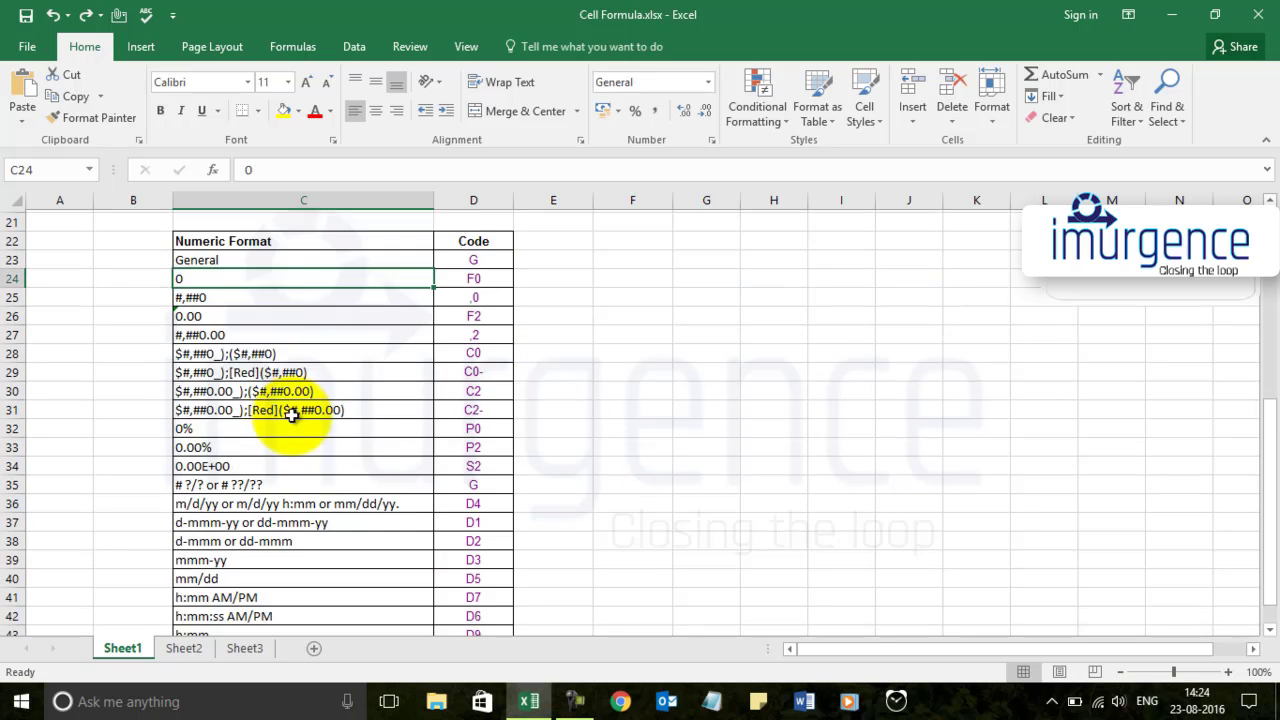
- Examine the braces, coloured negatives and cell protection rows, including the protection formula in D17
scroll(666, 486, up, 6)
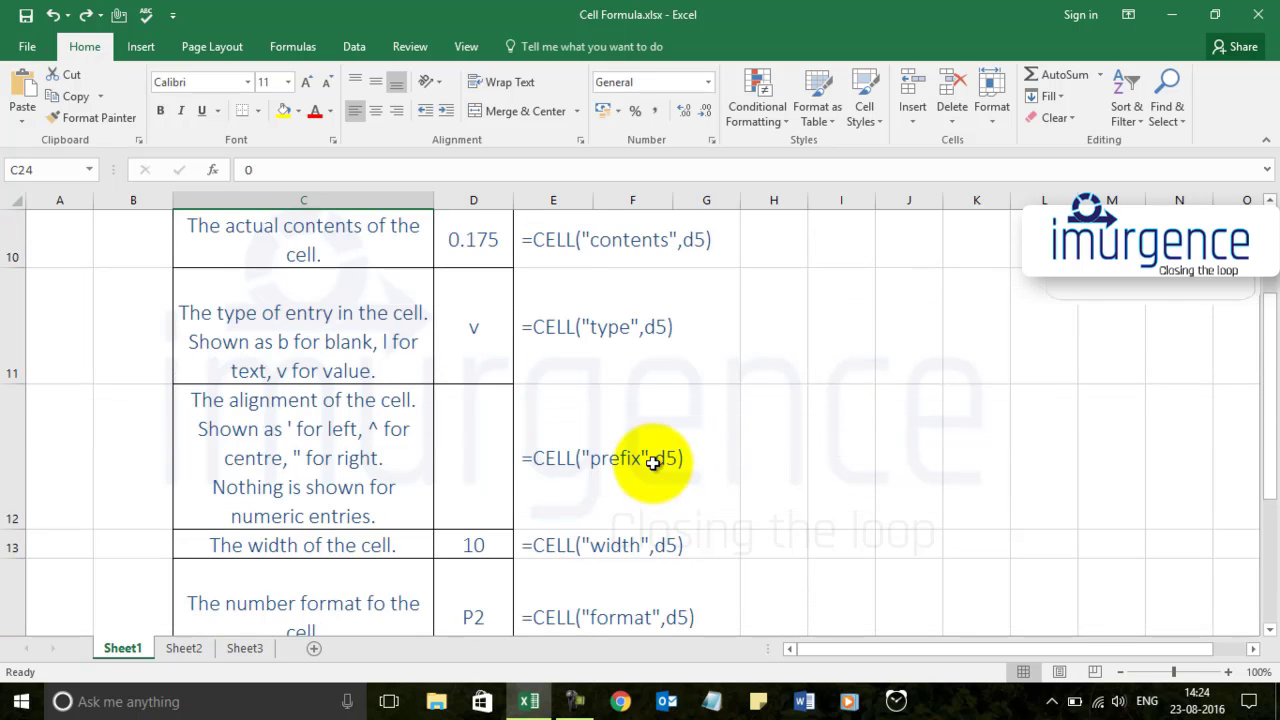
scroll(644, 447, down, 2)
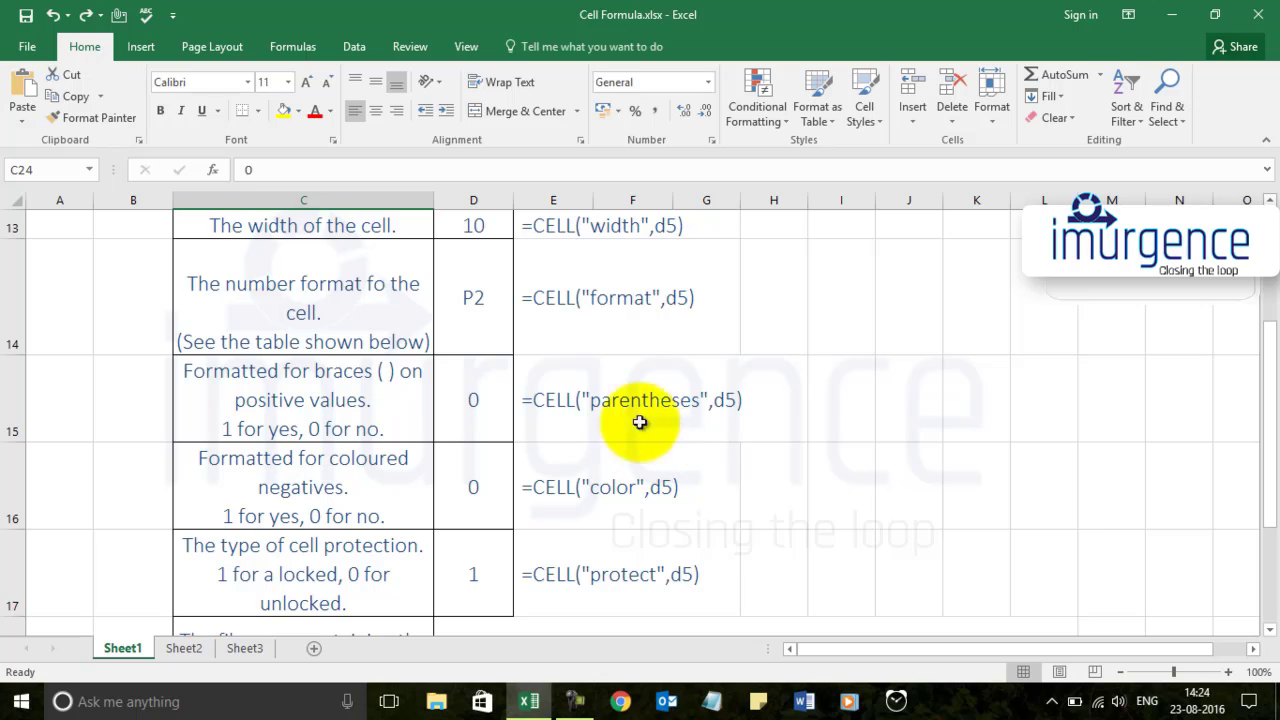
click(251, 400)
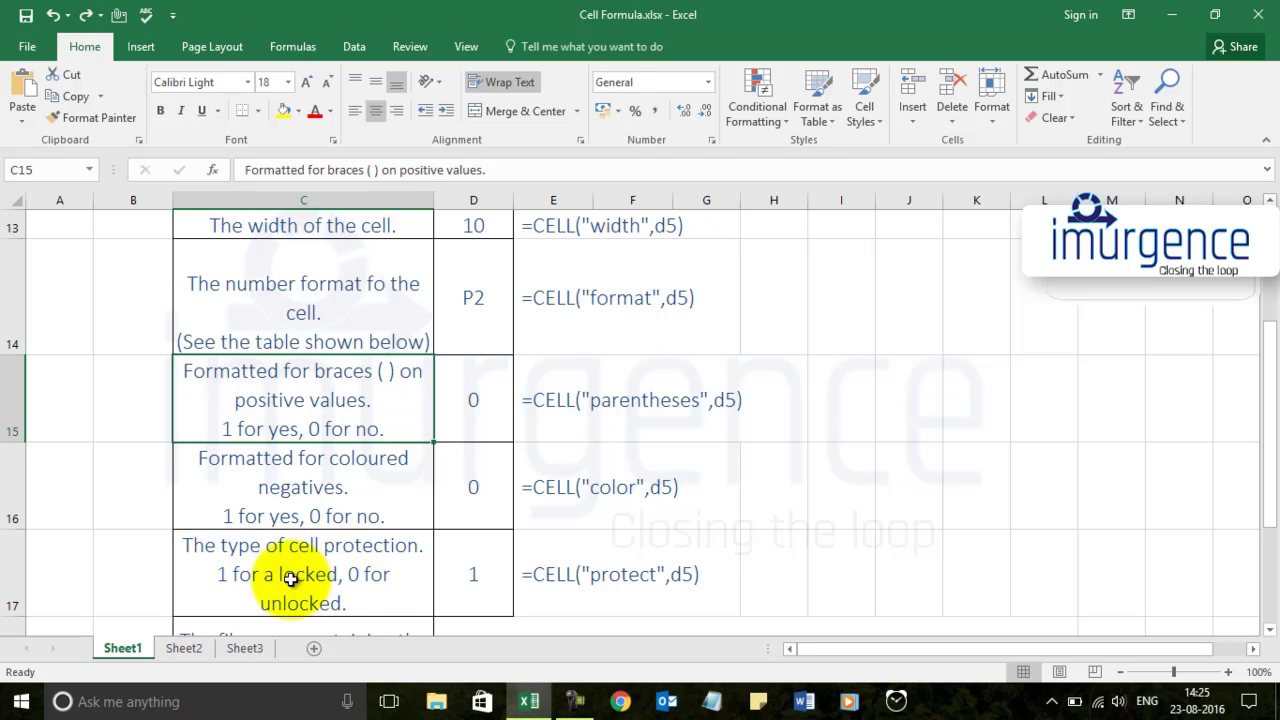
click(490, 583)
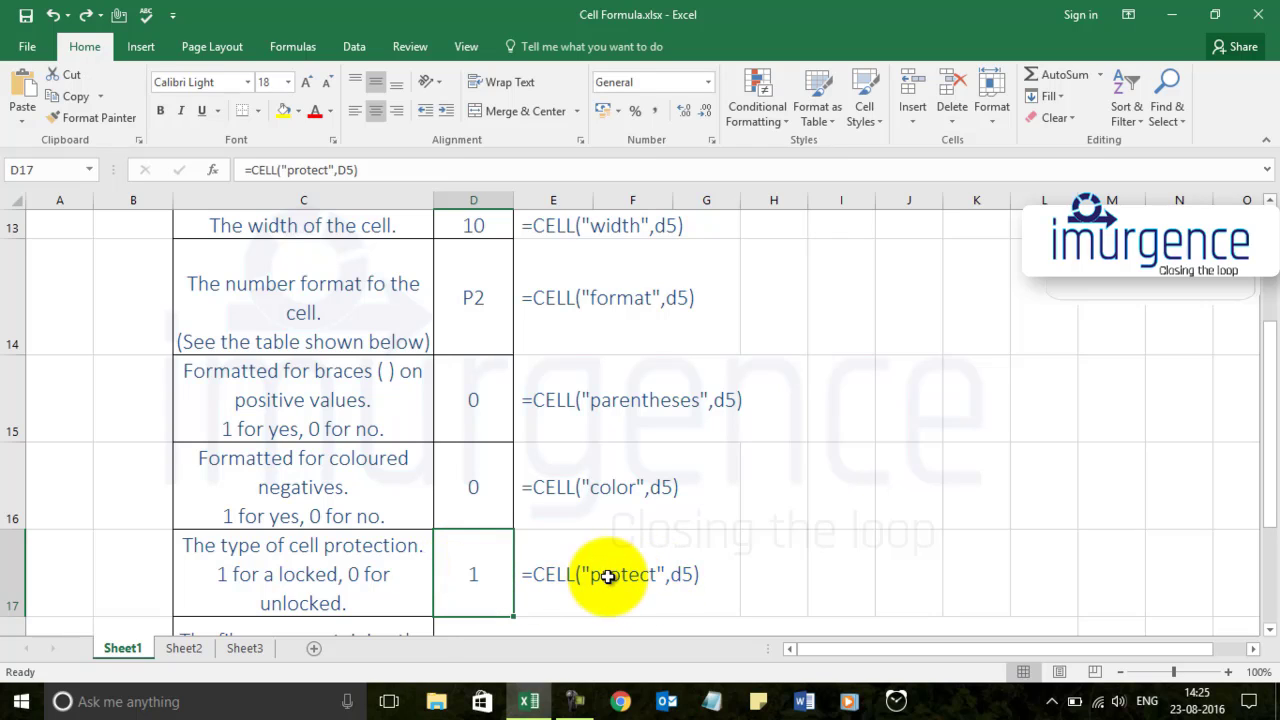
- Enter =CELL("protect",D5) in cell H17 to return the protection status of the tested cell
click(776, 570)
text(=)
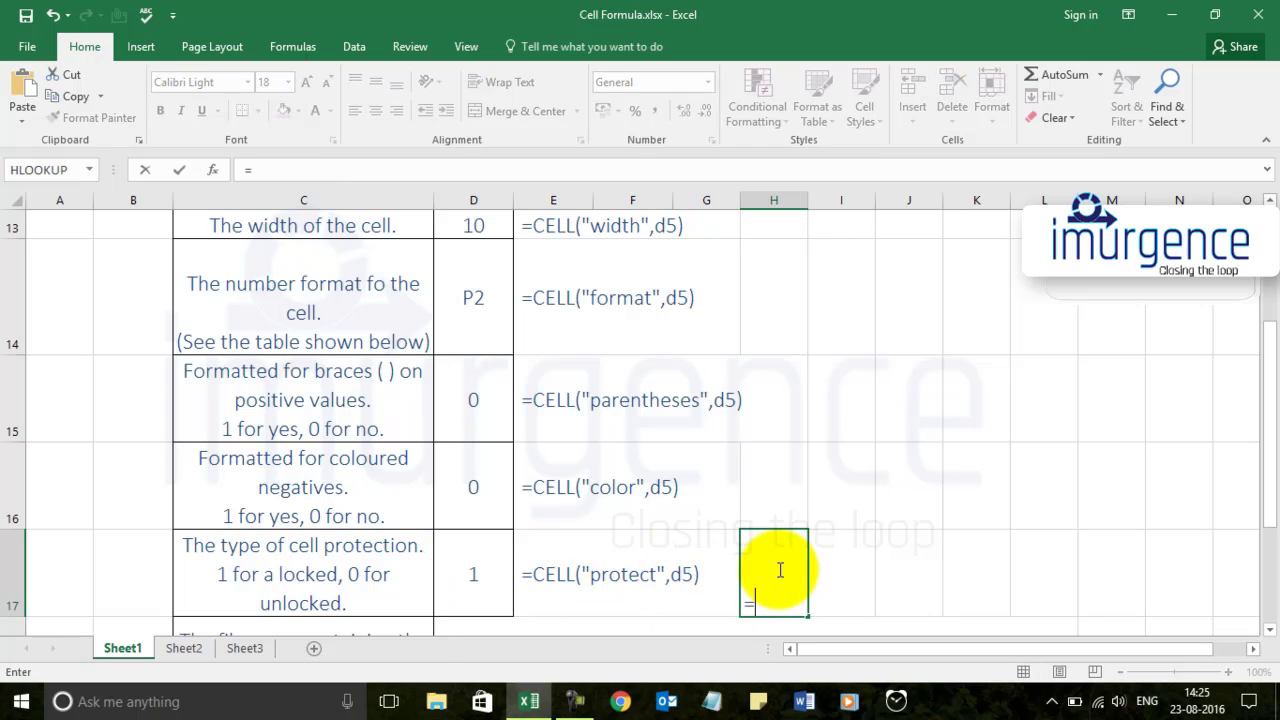
text(cell()
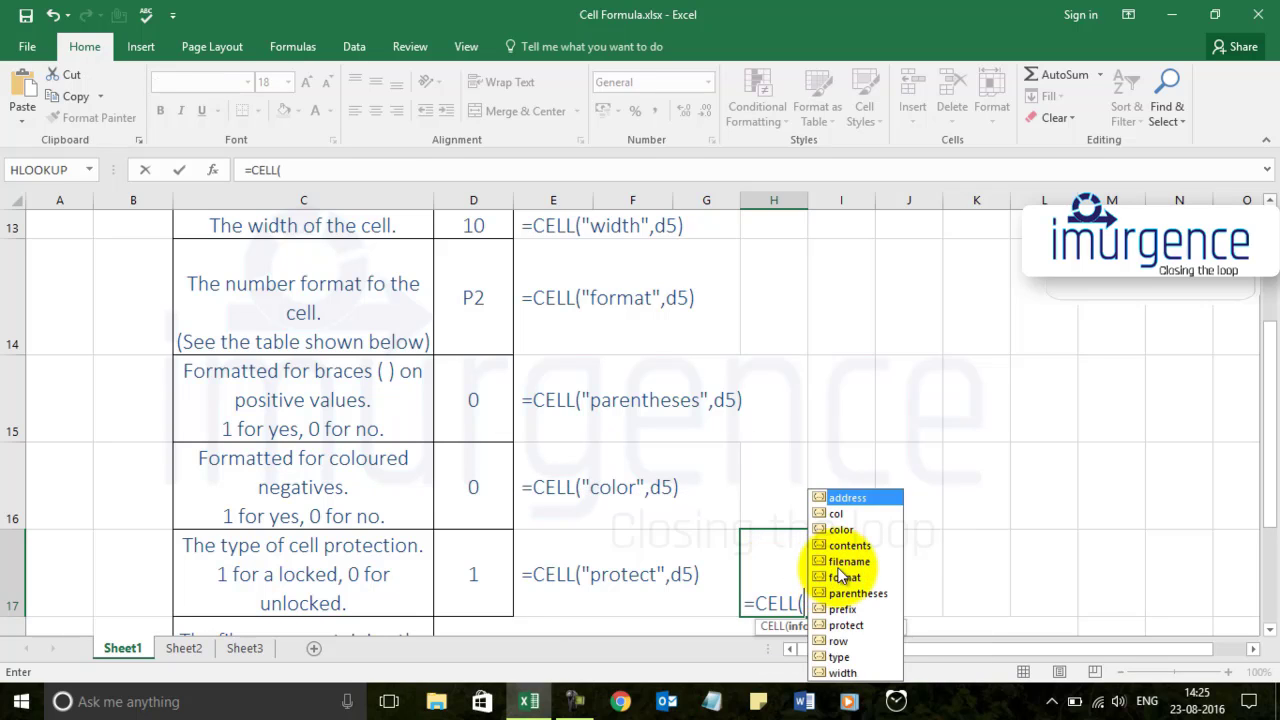
double_click(850, 625)
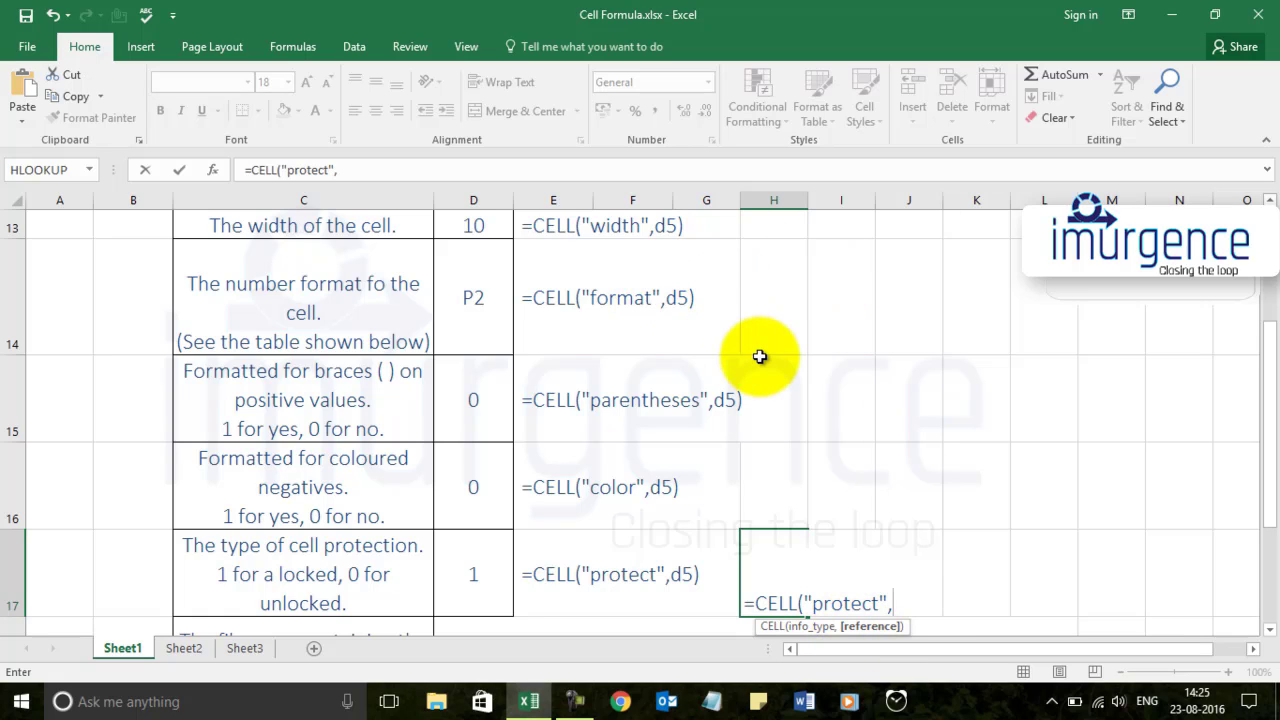
text(,d4)
key(BackSpace)
text(5)
key(Return)
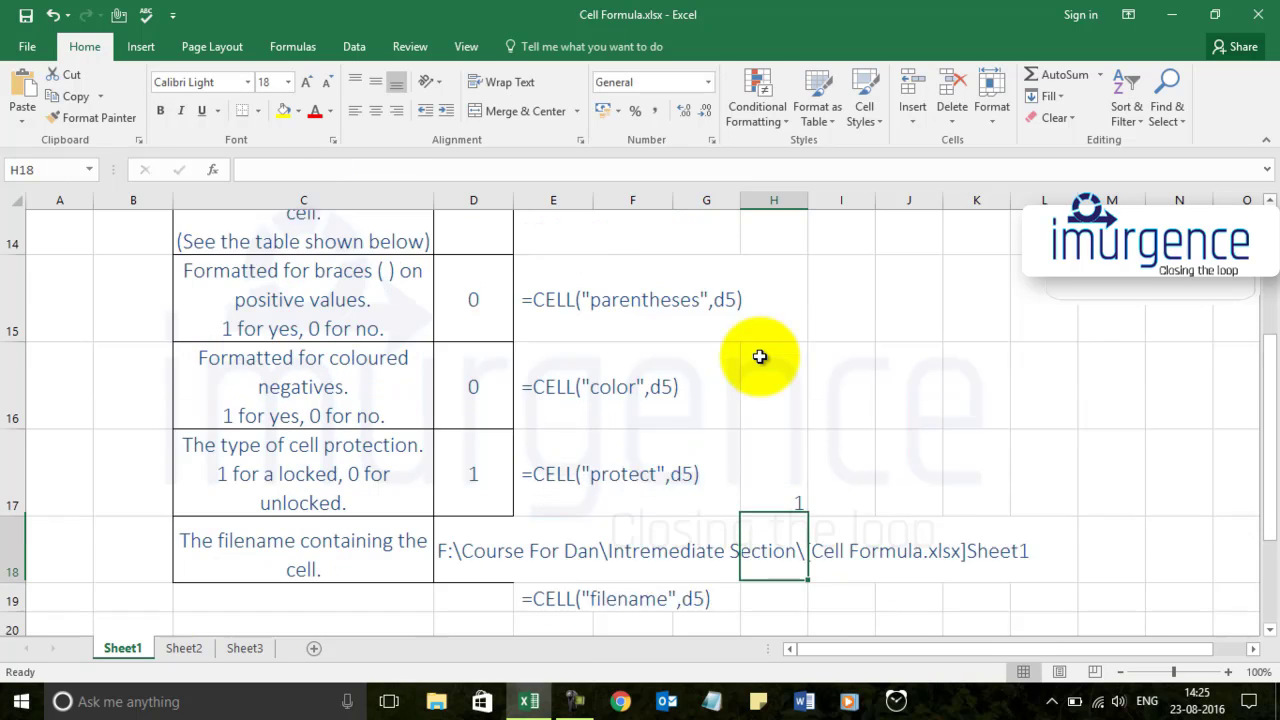
key(Up)
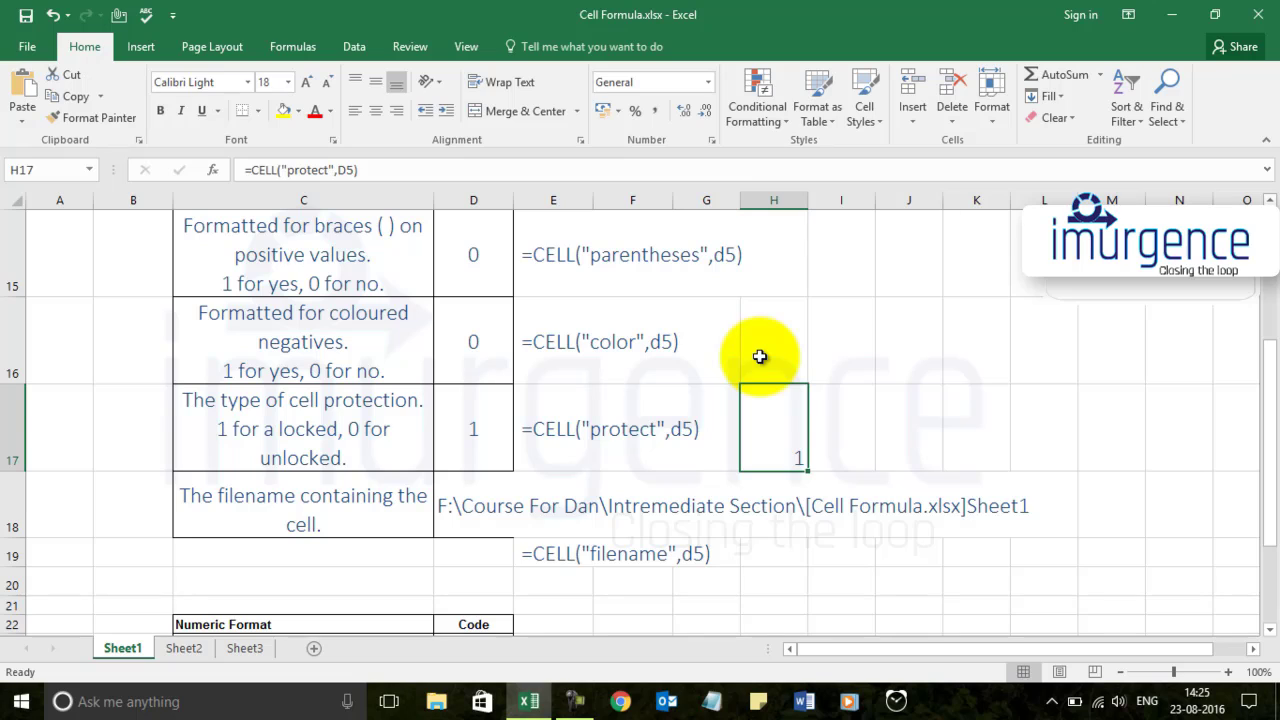
- Examine the filename row and its formula in D18, then return to the start of the sheet at cell F4
key(Down)
key(Left)
key(Left)
key(Left)
key(Left)
key(Left)
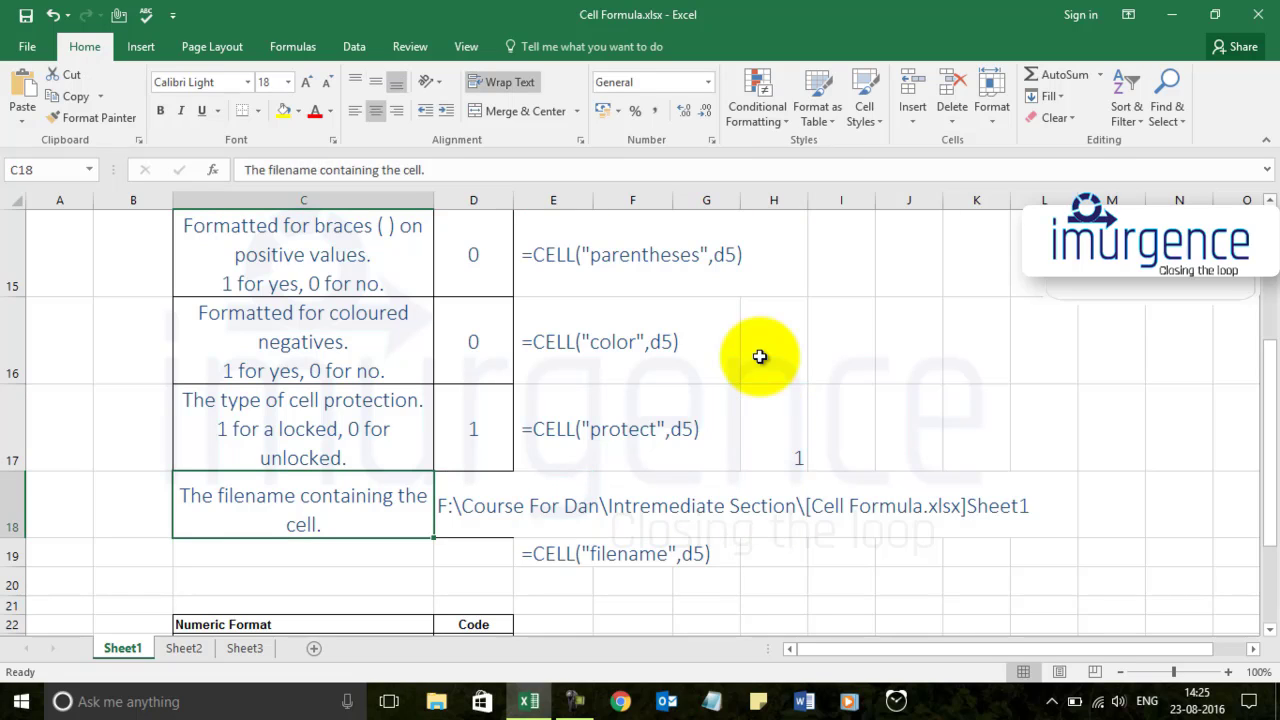
key(Right)
key(Right)
key(Right)
key(Right)
key(Right)
key(Right)
key(Right)
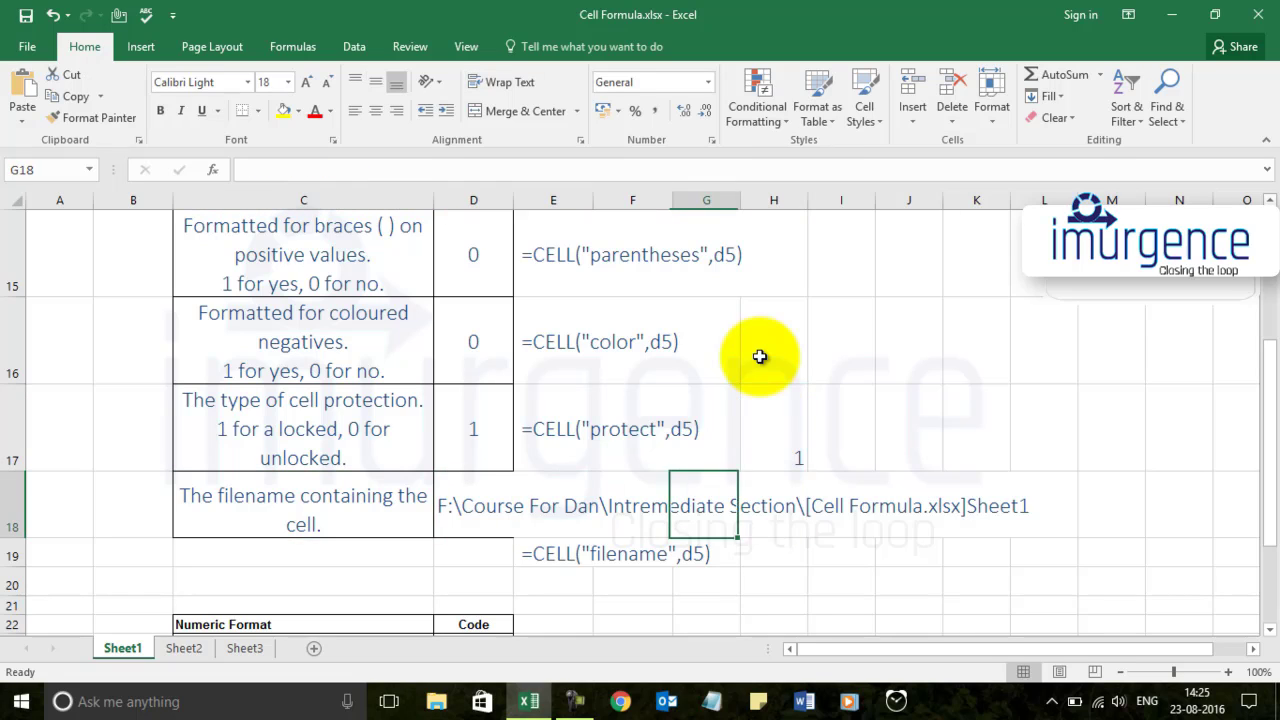
key(Left)
key(Left)
key(Left)
key(Left)
key(Left)
key(Down)
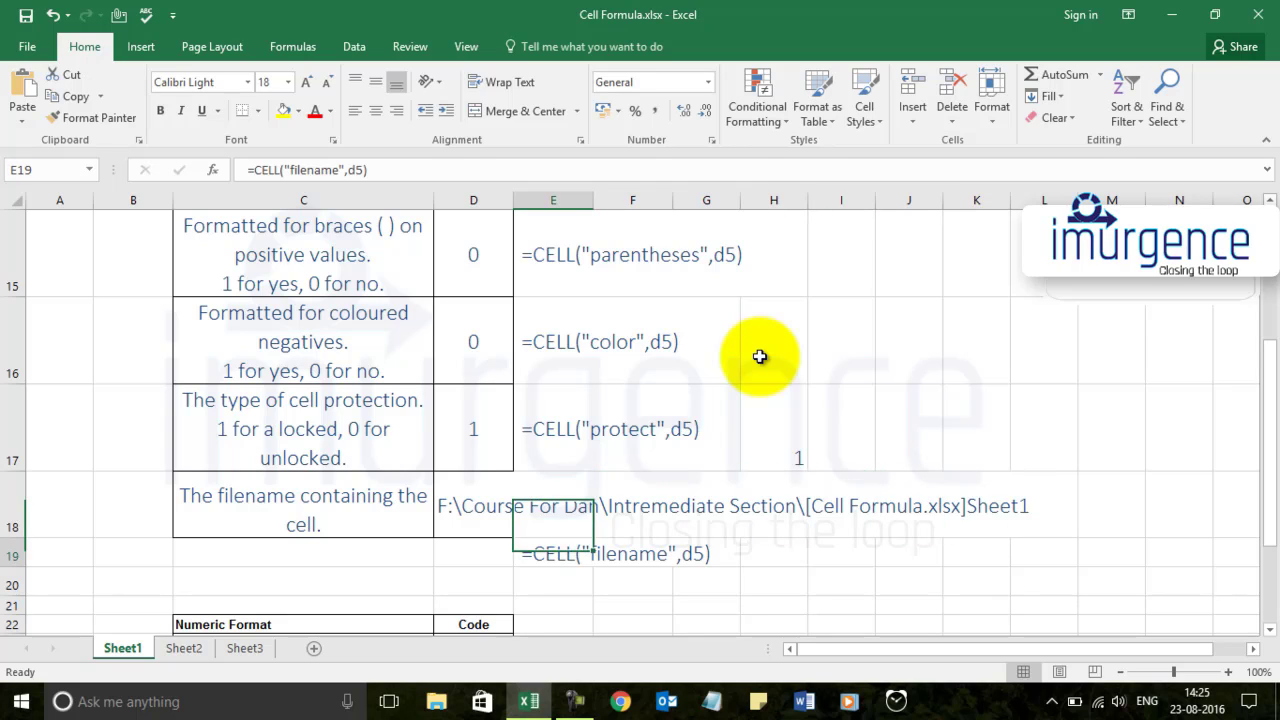
key(Right)
key(Right)
key(Up)
key(Left)
key(Left)
key(Left)
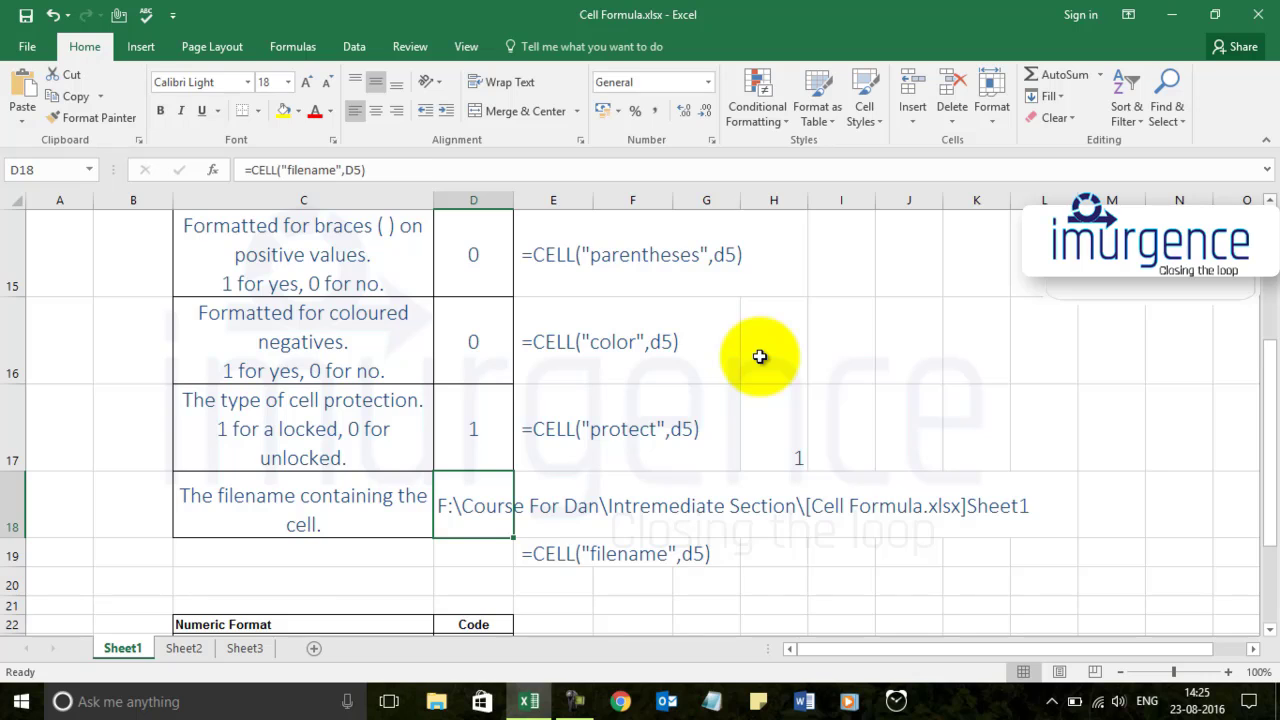
scroll(760, 357, up, 5)
click(652, 298)
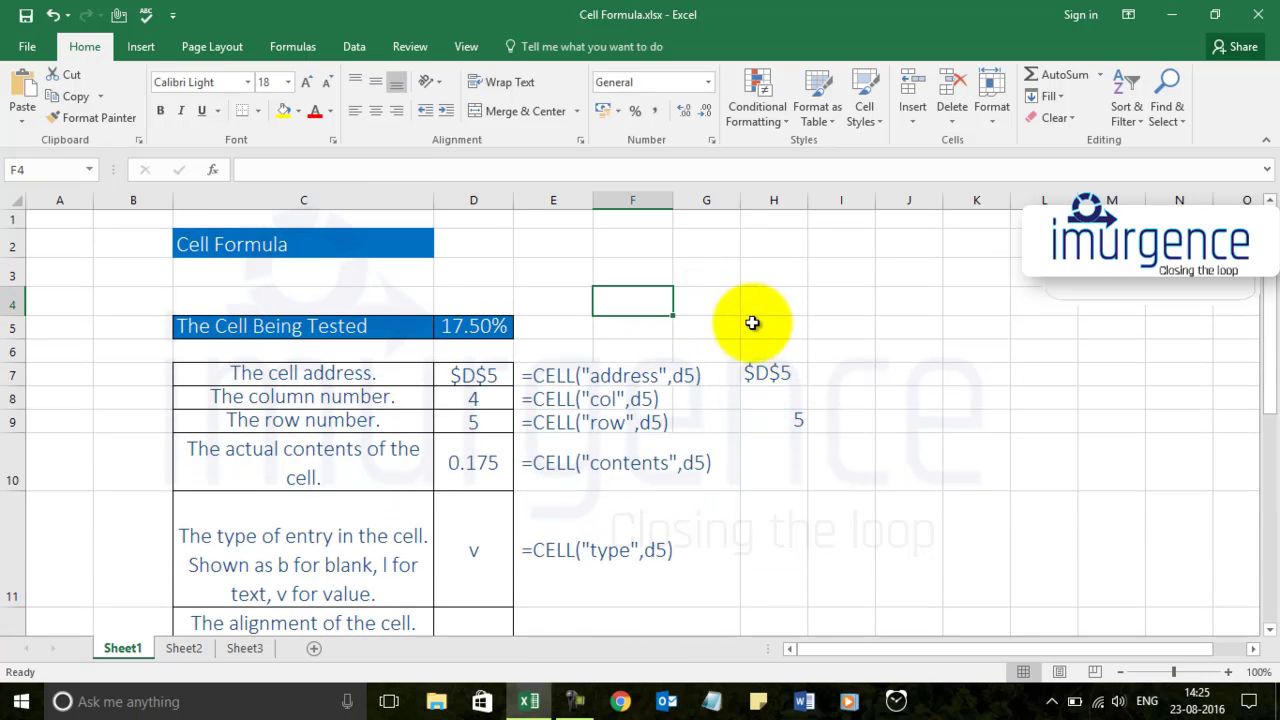